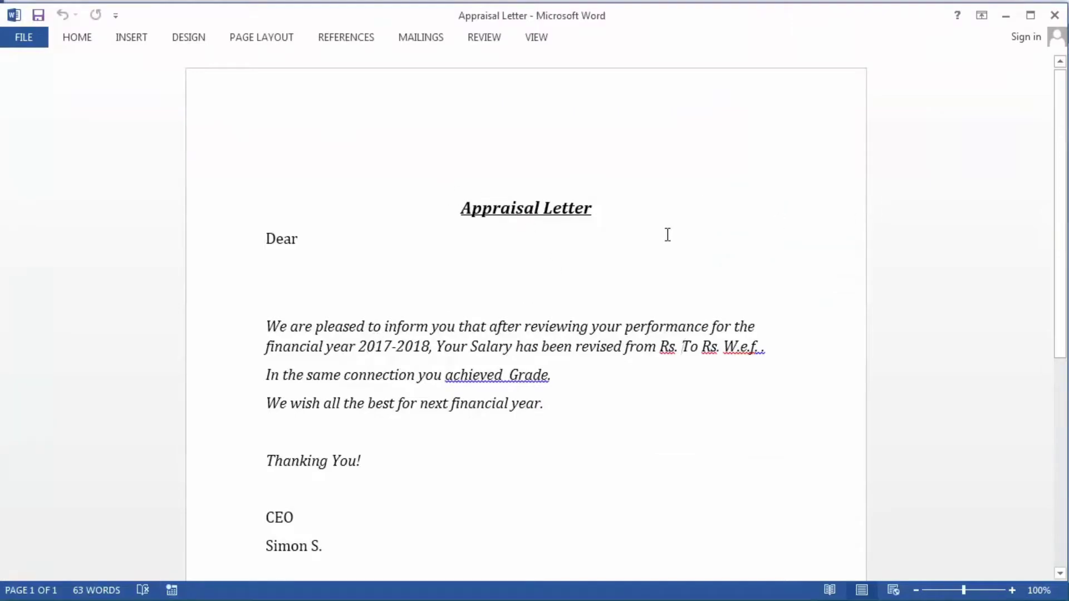
Examine the appraisal letter template from title to footer, including the body paragraphs with blank salary, date and grade details
{"action": "scroll", "coordinate": [668, 235], "scroll_direction": "down", "scroll_amount": 8}
{"action": "scroll", "coordinate": [668, 234], "scroll_direction": "up", "scroll_amount": 2}
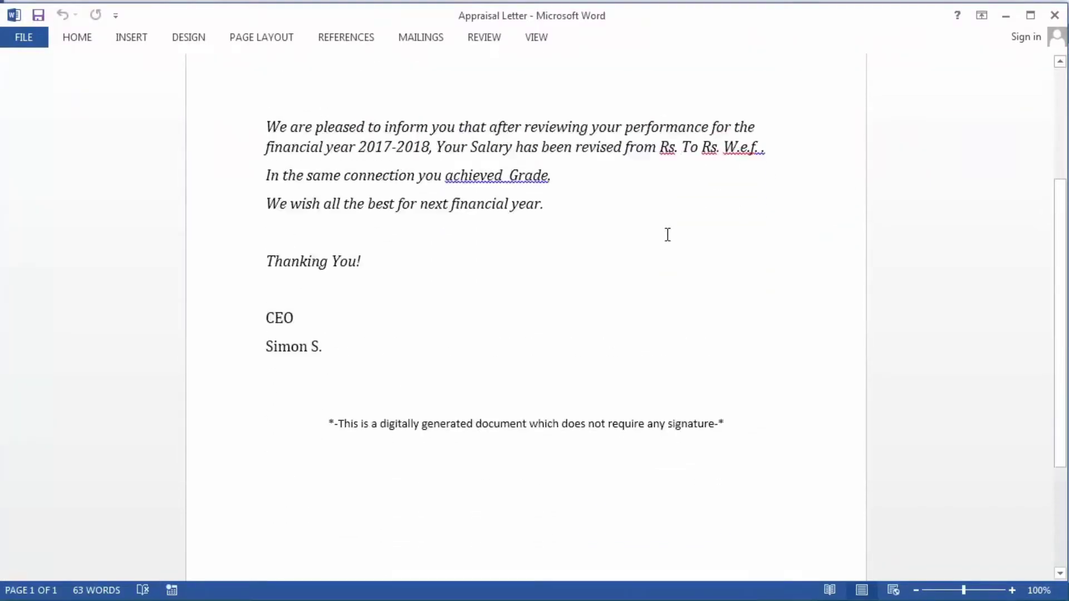
{"action": "scroll", "coordinate": [667, 234], "scroll_direction": "up", "scroll_amount": 3}
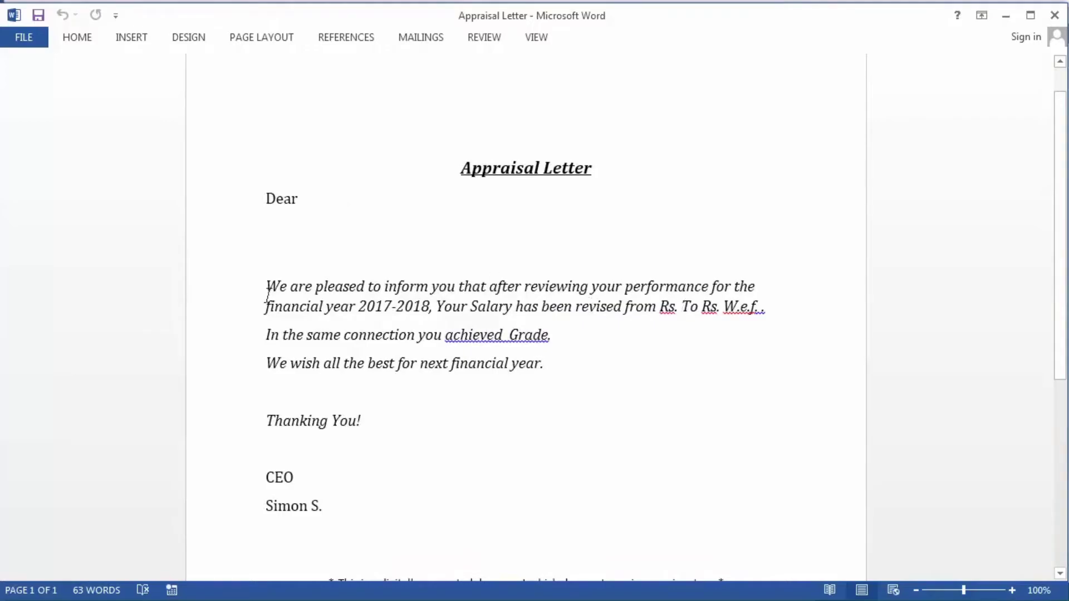
{"action": "left_click_drag", "start_coordinate": [267, 290], "coordinate": [645, 403]}
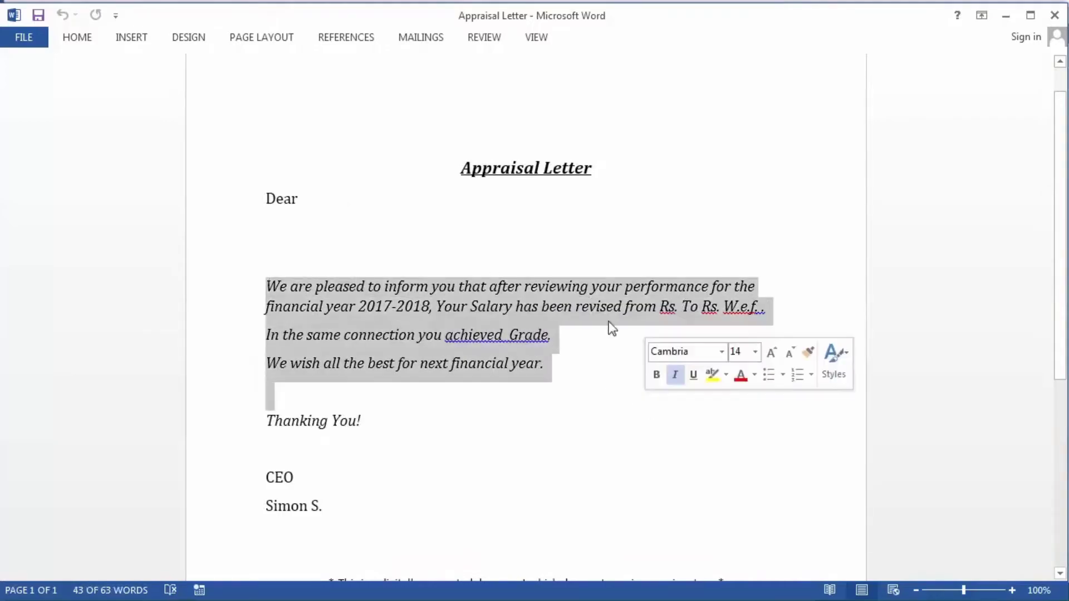
{"action": "left_click", "coordinate": [549, 204]}
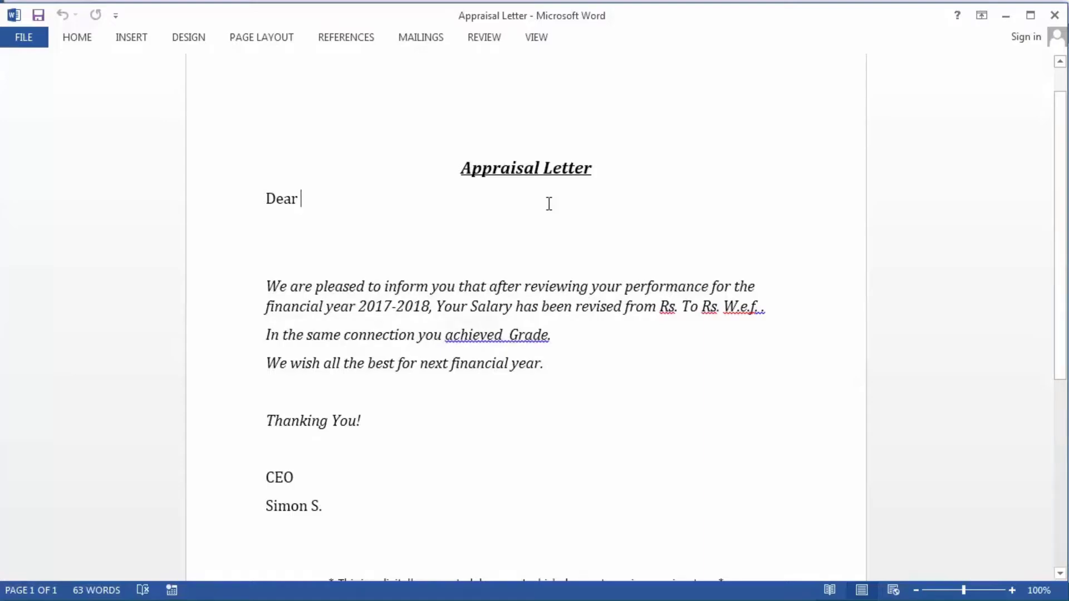
{"action": "scroll", "coordinate": [468, 120], "scroll_direction": "up", "scroll_amount": 1}
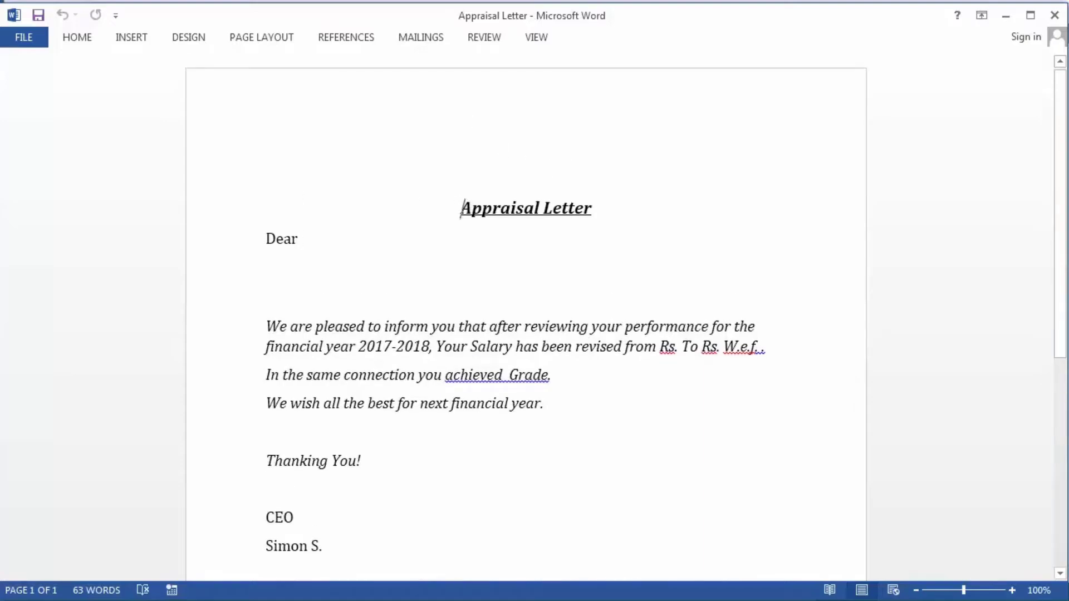
Switch to the Increment Letter workbook in Excel to view the employee table, and return to the Appraisal Letter in Word
{"action": "left_click", "coordinate": [1006, 15]}
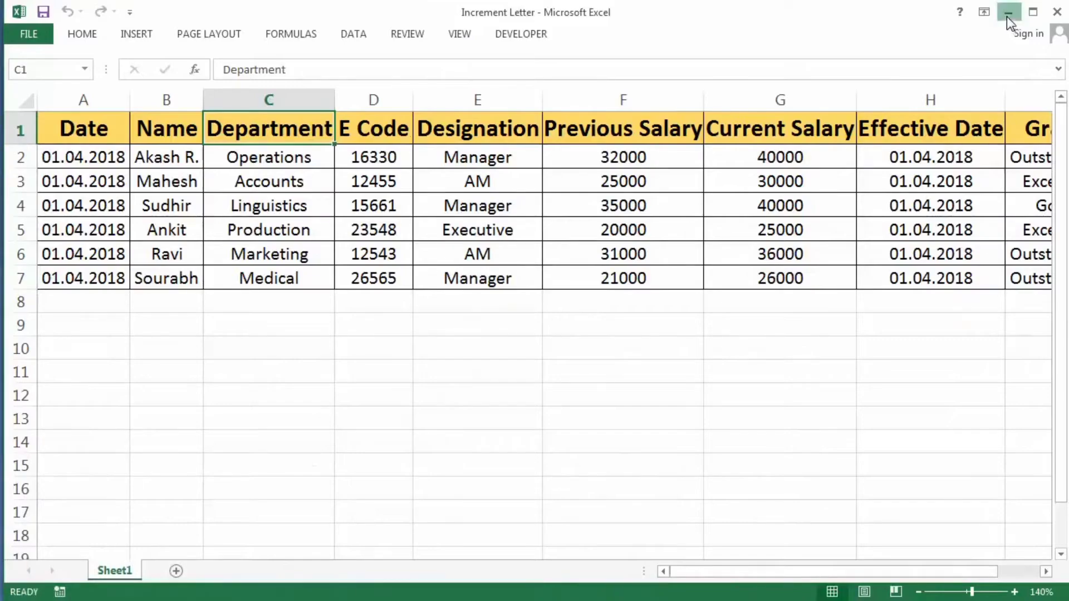
{"action": "left_click", "coordinate": [1007, 16]}
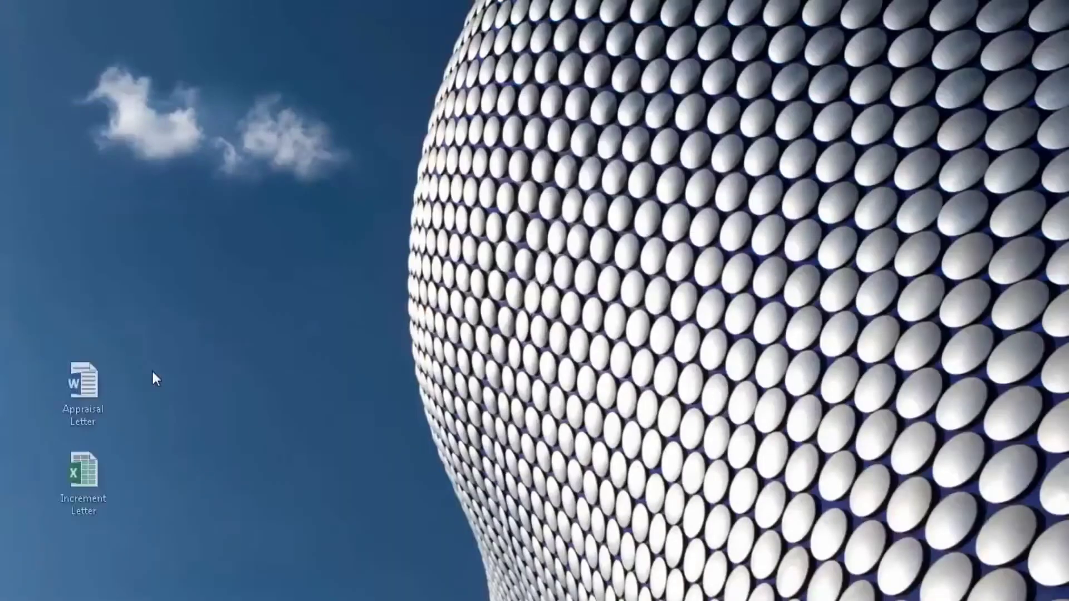
{"action": "left_click_drag", "start_coordinate": [152, 371], "coordinate": [404, 177]}
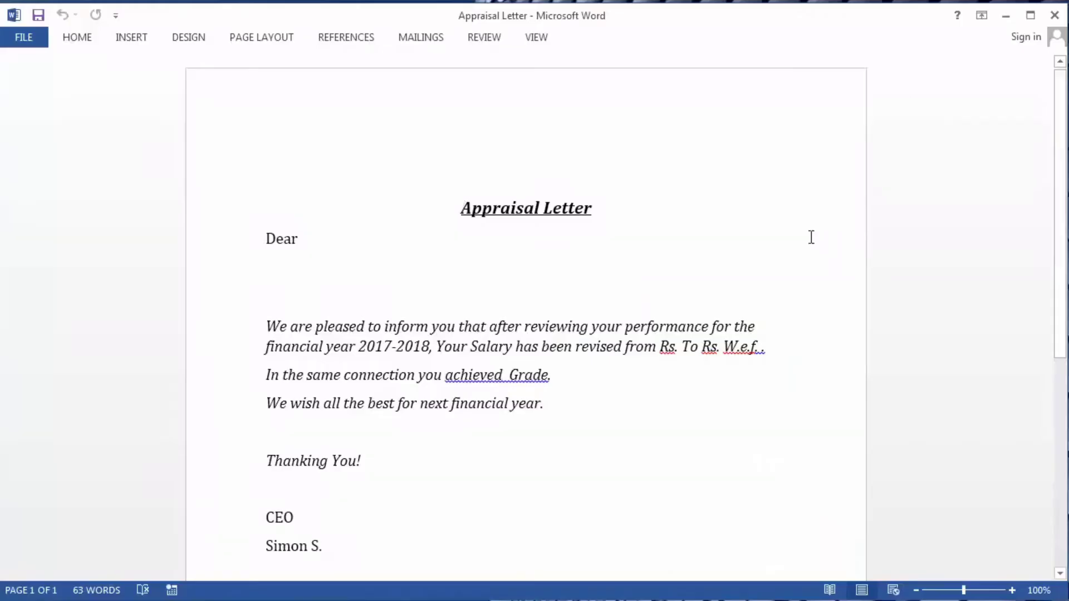
{"action": "left_click", "coordinate": [1006, 15]}
{"action": "double_click", "coordinate": [406, 256]}
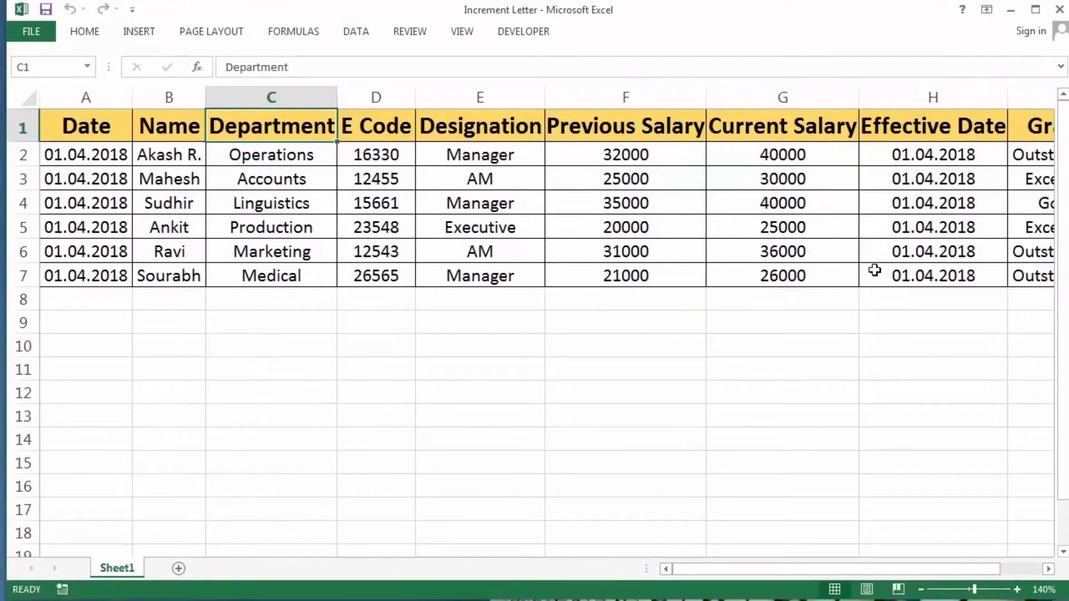
{"action": "left_click", "coordinate": [1010, 10]}
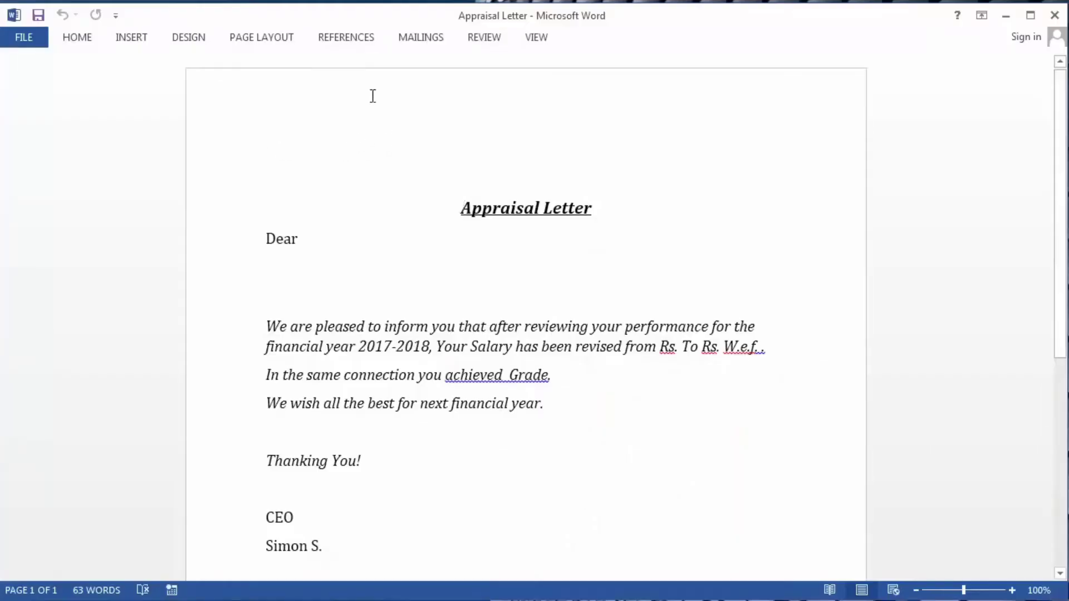
Choose the Increment Letter Excel workbook from the Desktop as the existing recipient list for the mail merge
{"action": "left_click", "coordinate": [412, 43]}
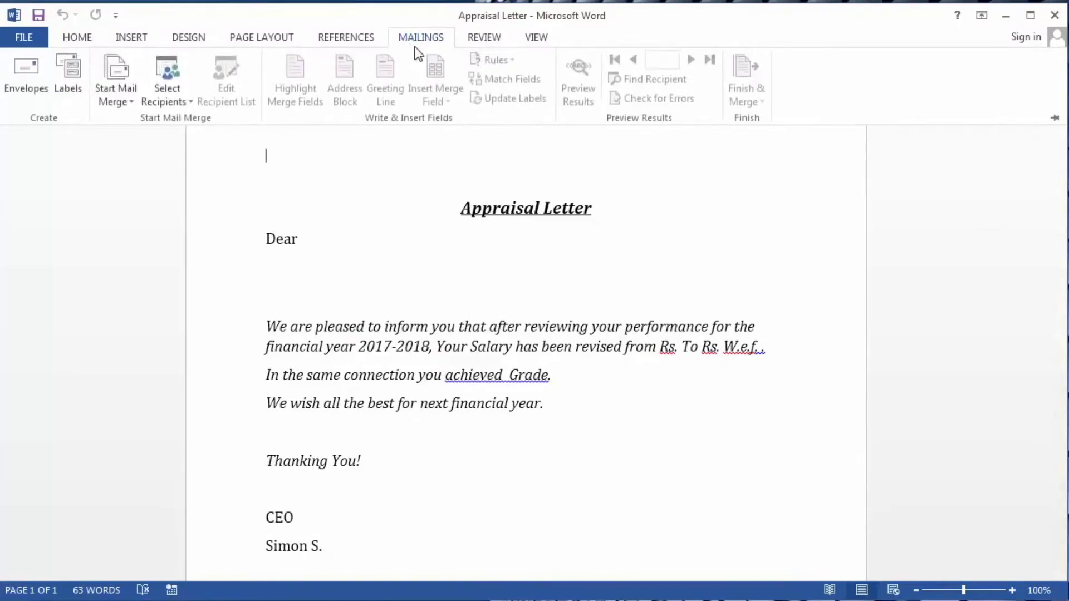
{"action": "left_click", "coordinate": [188, 105]}
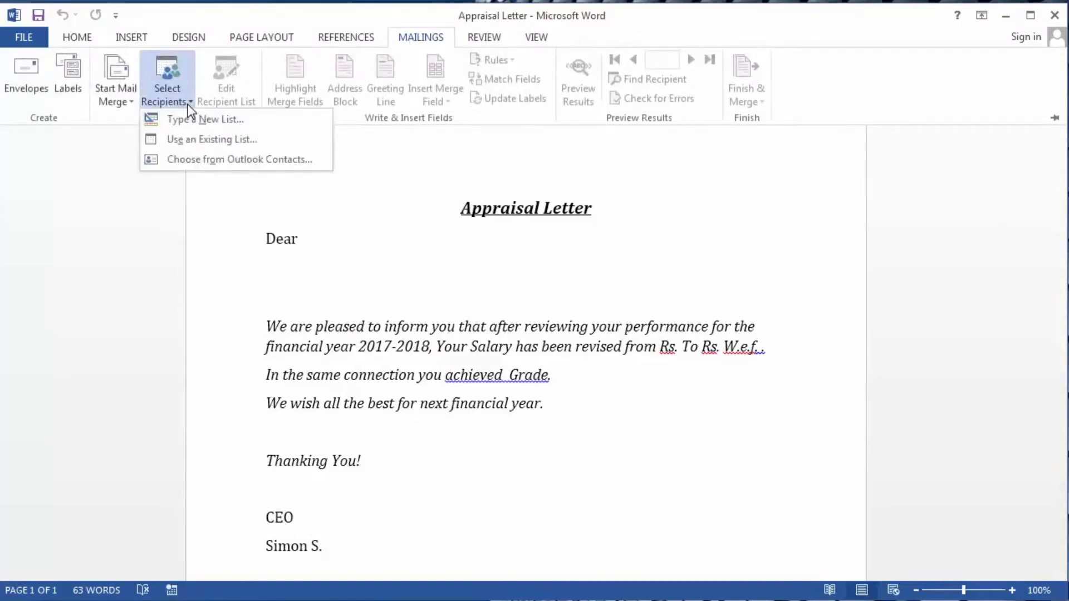
{"action": "left_click", "coordinate": [246, 145]}
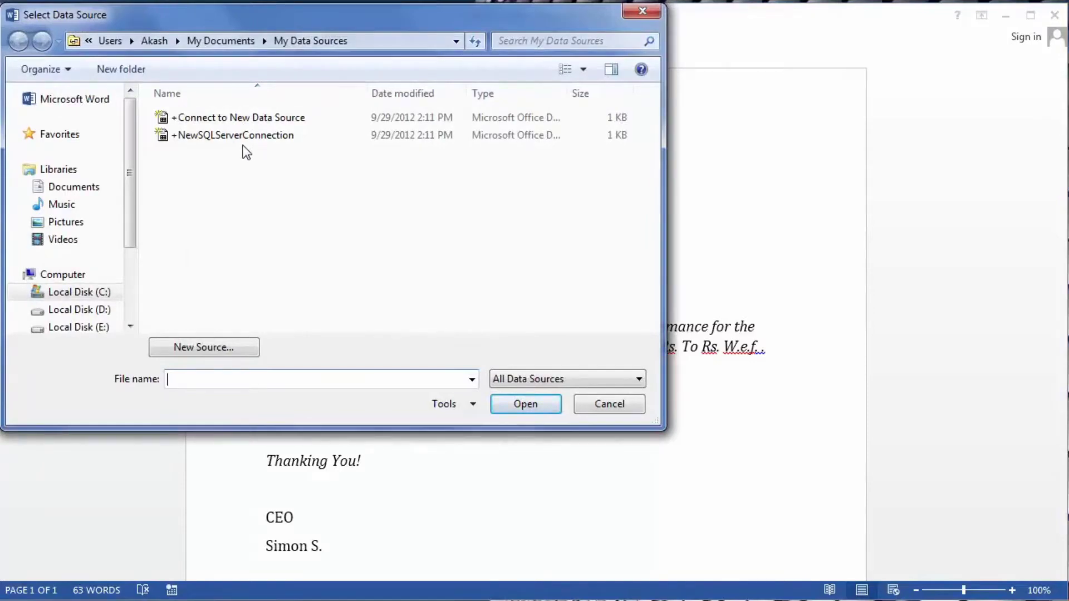
{"action": "left_click", "coordinate": [130, 44]}
{"action": "left_click", "coordinate": [91, 48]}
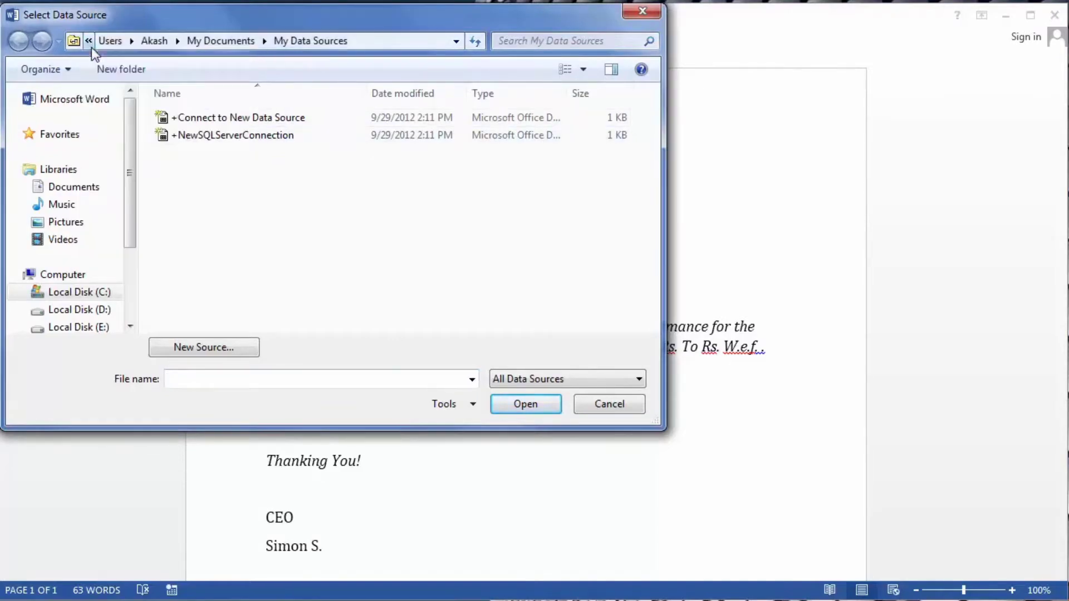
{"action": "left_click", "coordinate": [91, 48]}
{"action": "left_click", "coordinate": [118, 96]}
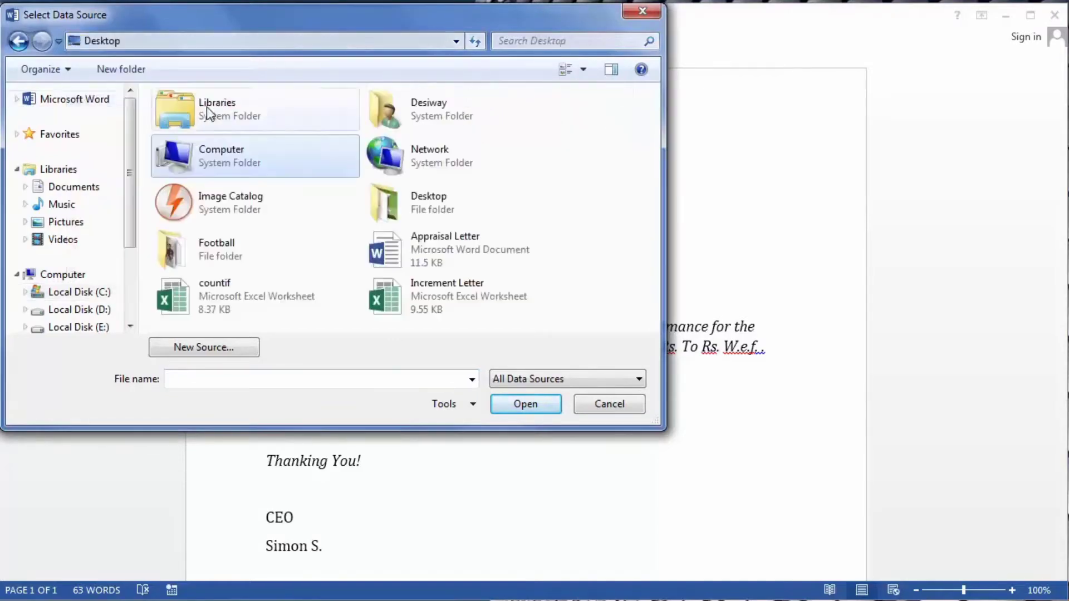
{"action": "left_click", "coordinate": [456, 309]}
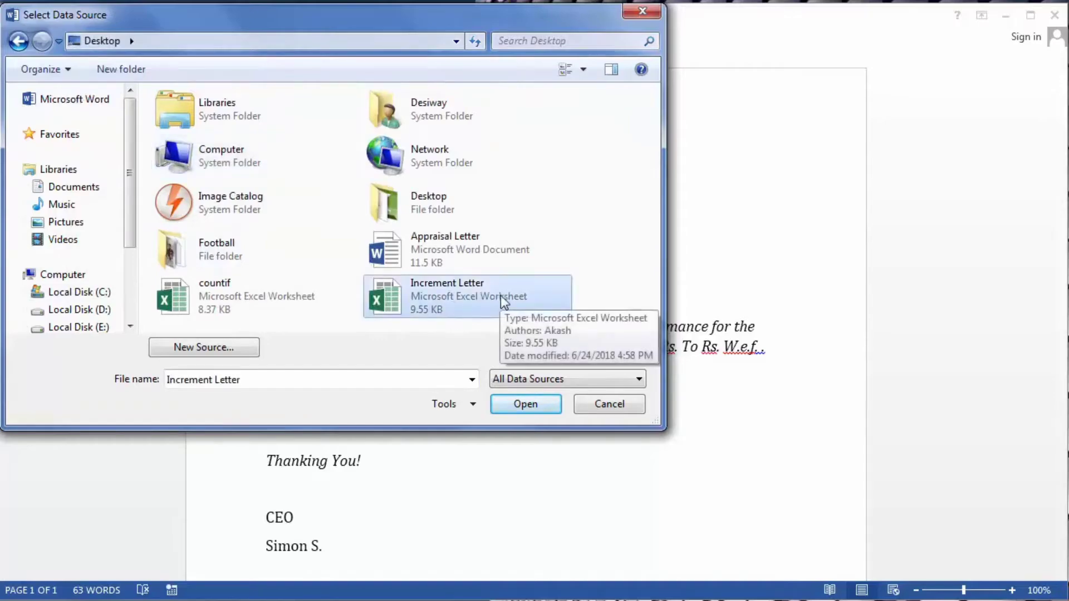
{"action": "left_click", "coordinate": [540, 401]}
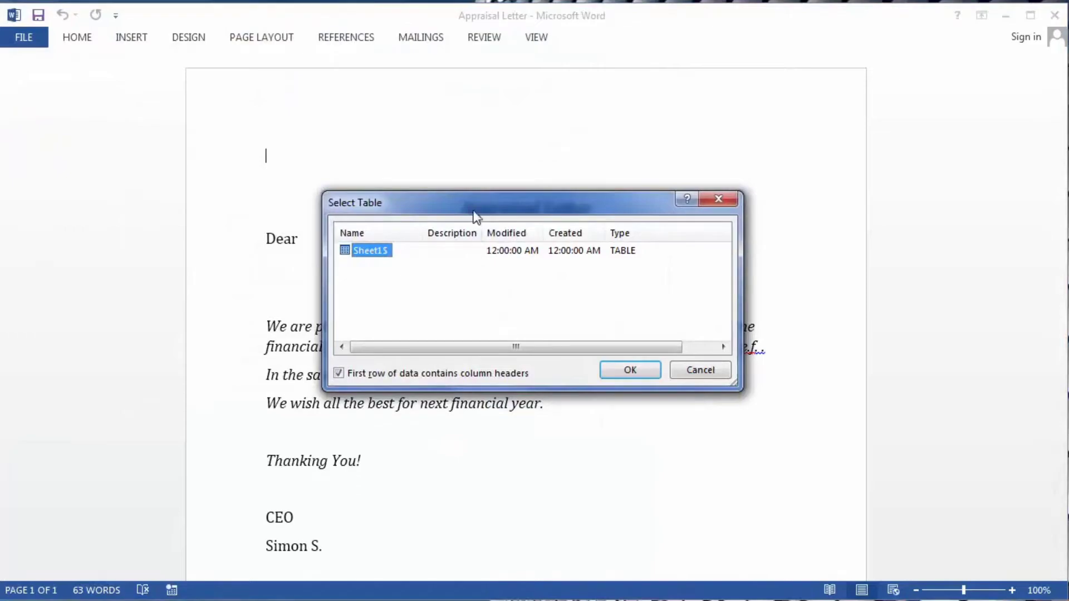
Use the Sheet1$ table as the merge data, with its first row as column headers
{"action": "left_click_drag", "start_coordinate": [491, 204], "coordinate": [494, 183]}
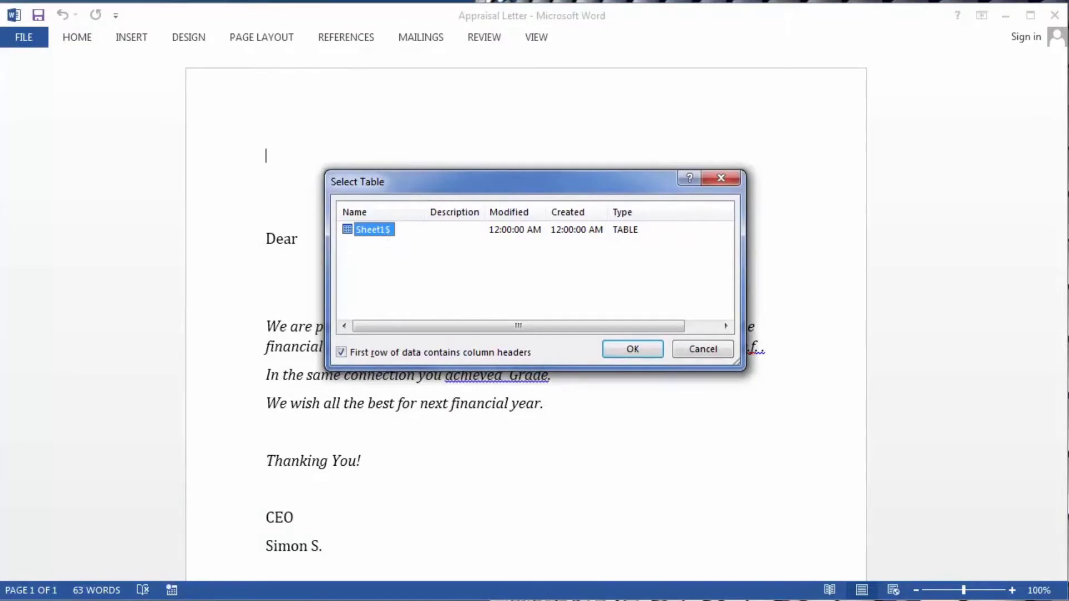
{"action": "key", "text": "alt+Tab"}
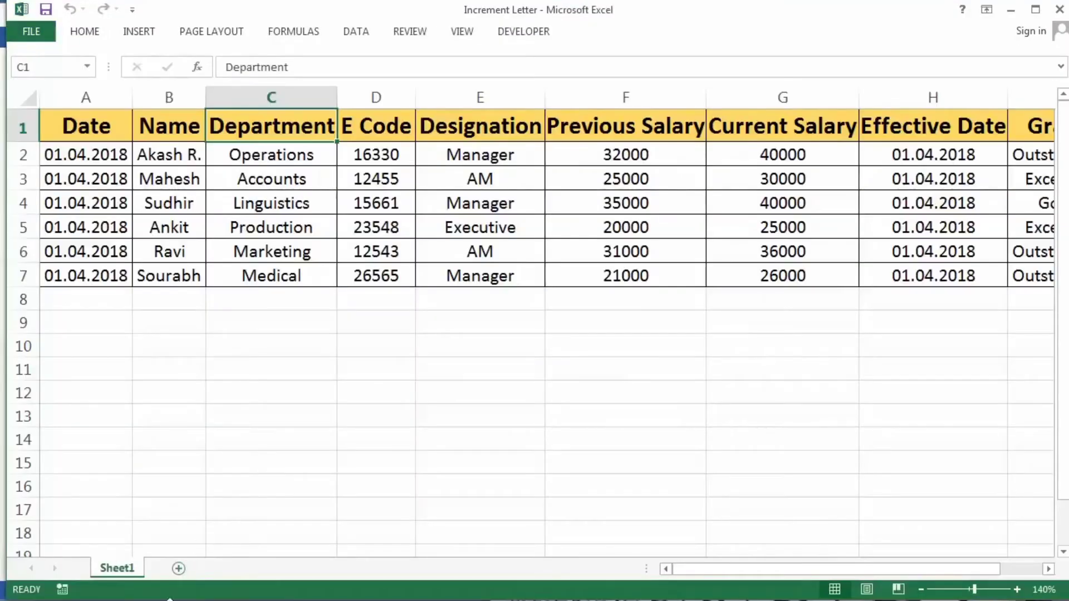
{"action": "left_click", "coordinate": [441, 598]}
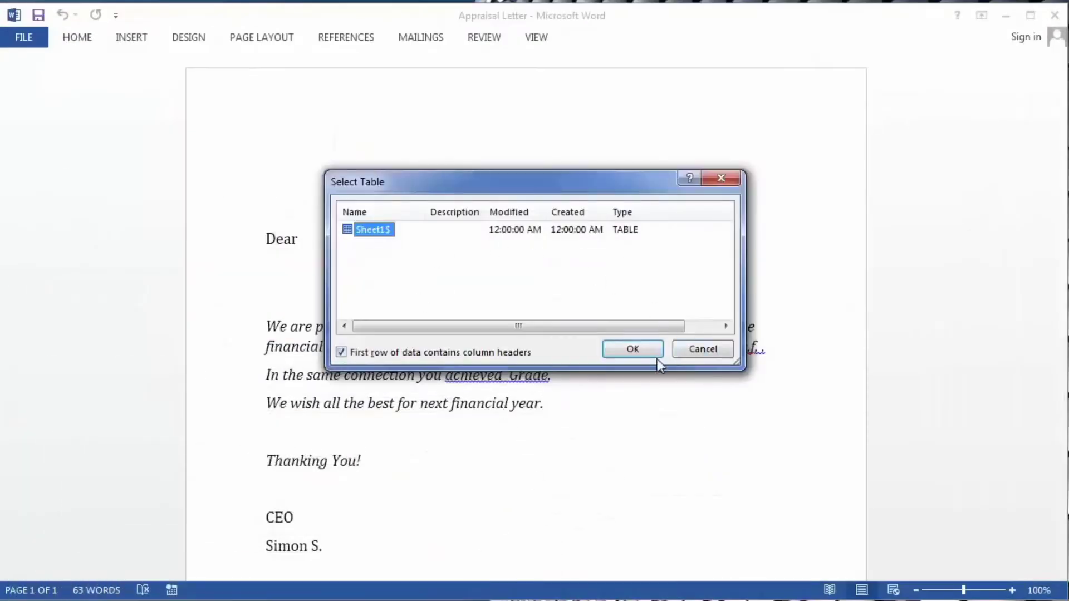
{"action": "left_click", "coordinate": [643, 349]}
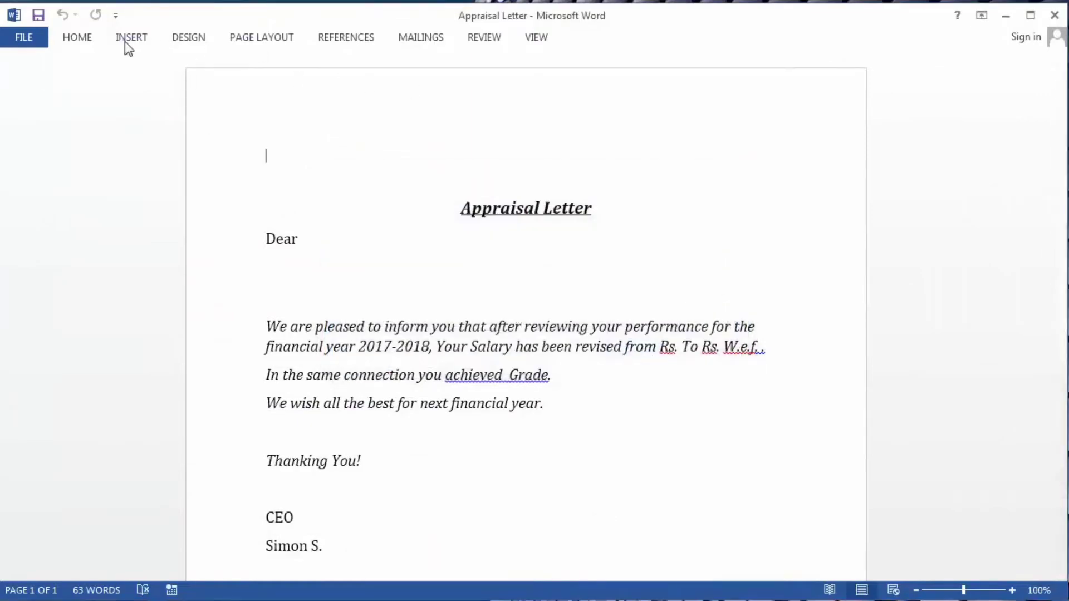
Review the records in the mail merge recipient list and close it
{"action": "left_click", "coordinate": [409, 43]}
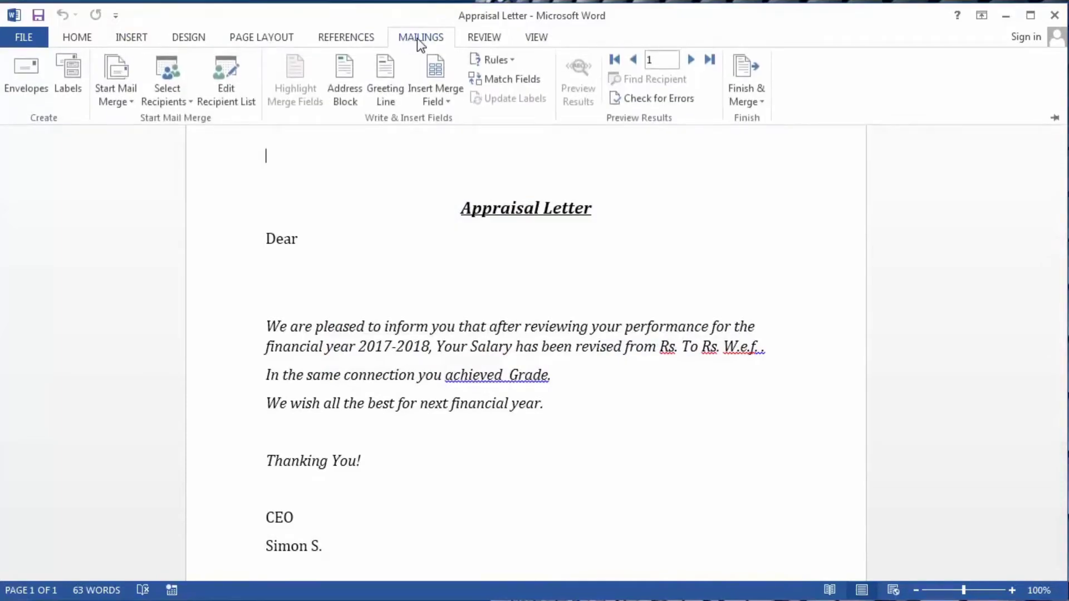
{"action": "left_click", "coordinate": [222, 102]}
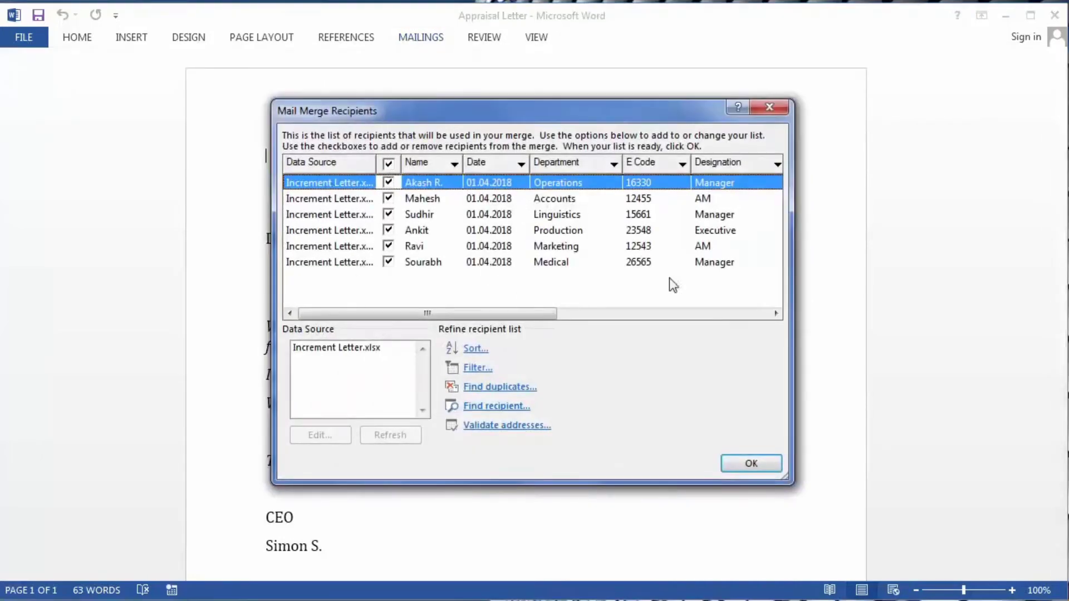
{"action": "left_click", "coordinate": [769, 108]}
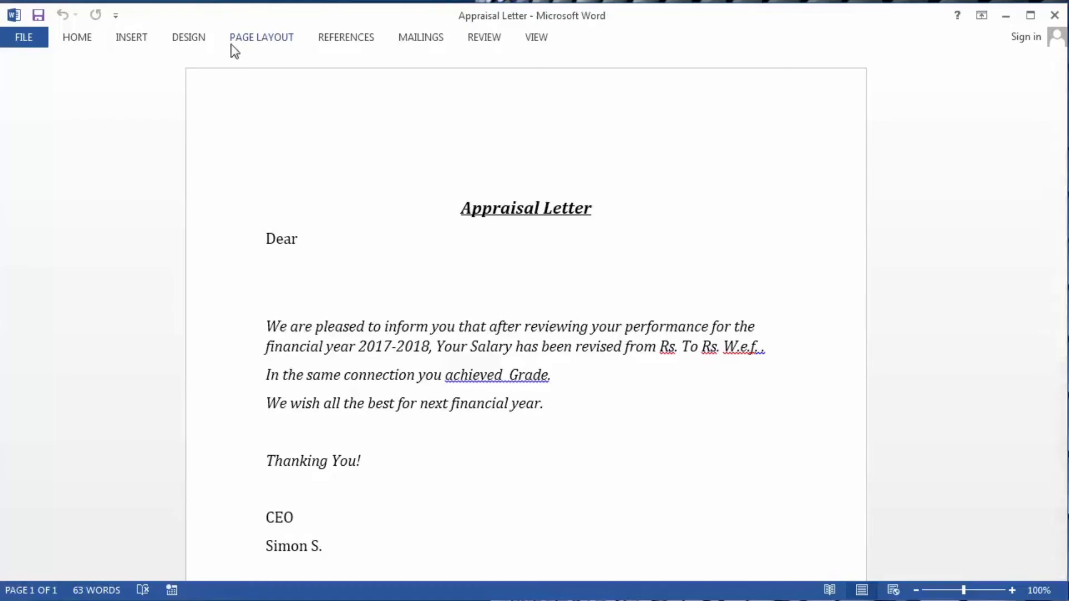
Insert the Date merge field on the empty line above the Appraisal Letter title
{"action": "left_click", "coordinate": [411, 44]}
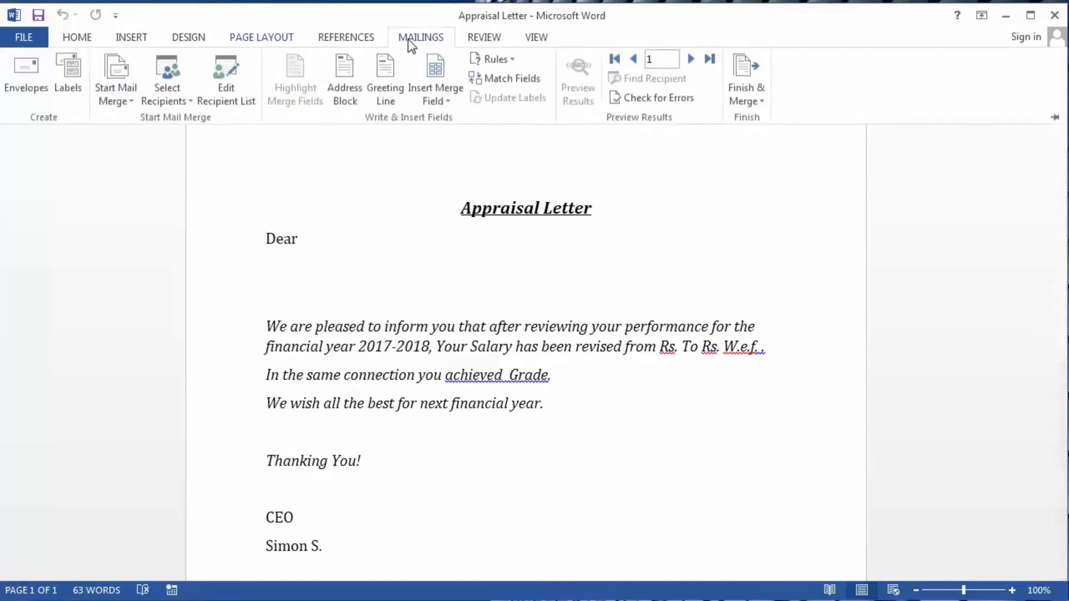
{"action": "left_click", "coordinate": [458, 106]}
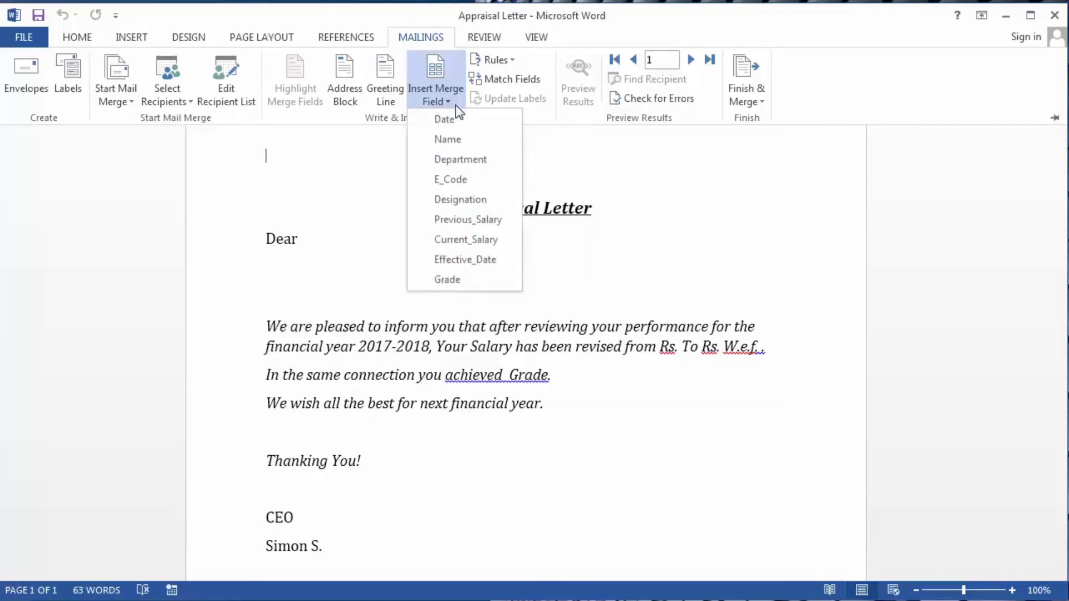
{"action": "left_click", "coordinate": [460, 118]}
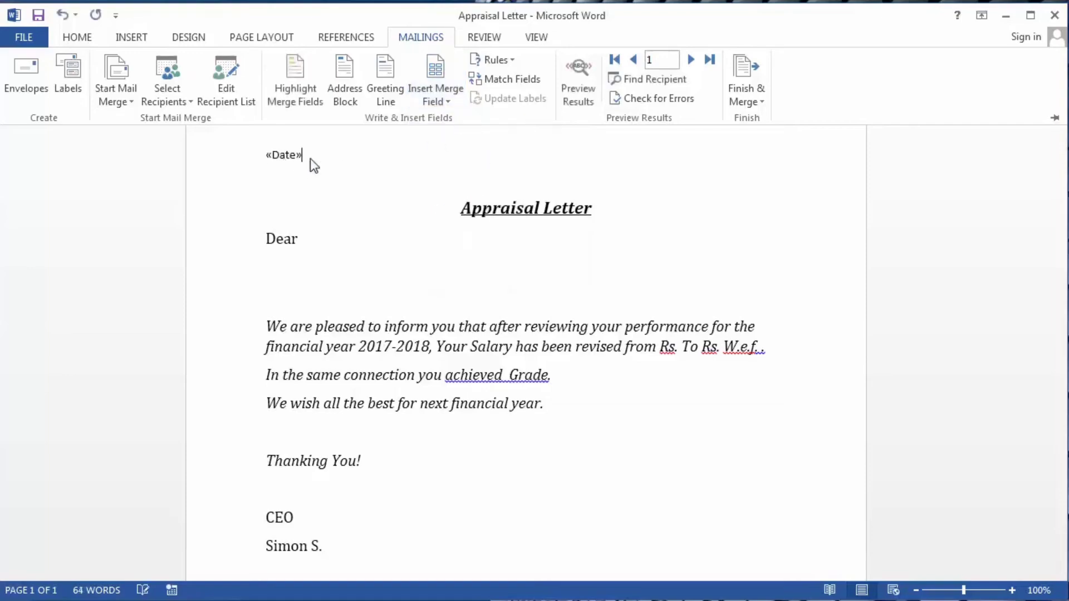
Keep the mail merge commands permanently displayed and insert the Name merge field after "Dear"
{"action": "left_click", "coordinate": [440, 104]}
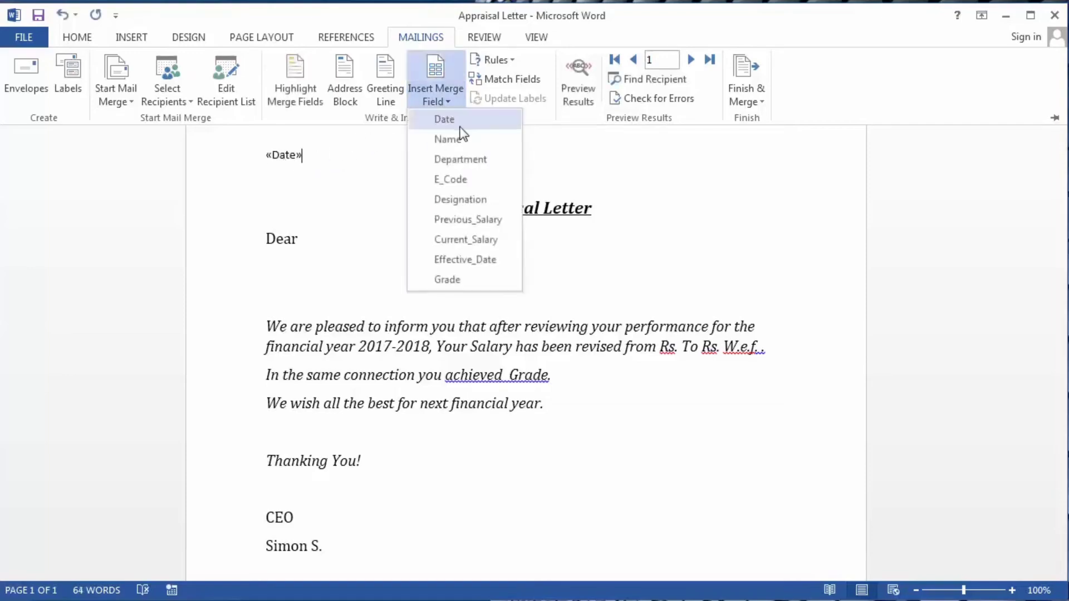
{"action": "left_click", "coordinate": [278, 219]}
{"action": "left_click", "coordinate": [313, 239]}
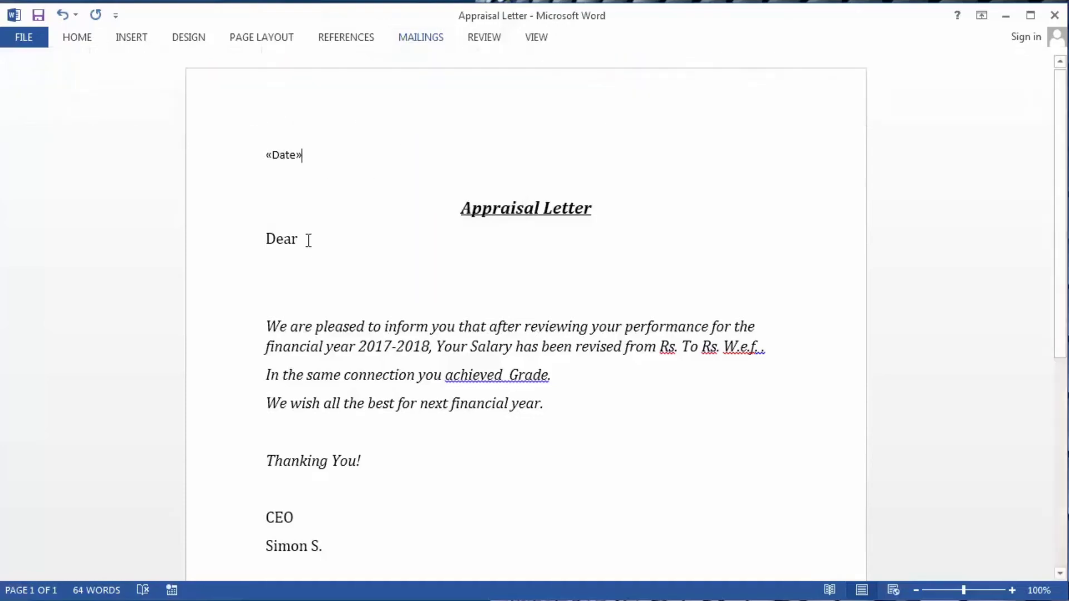
{"action": "left_click", "coordinate": [309, 241]}
{"action": "left_click", "coordinate": [423, 44]}
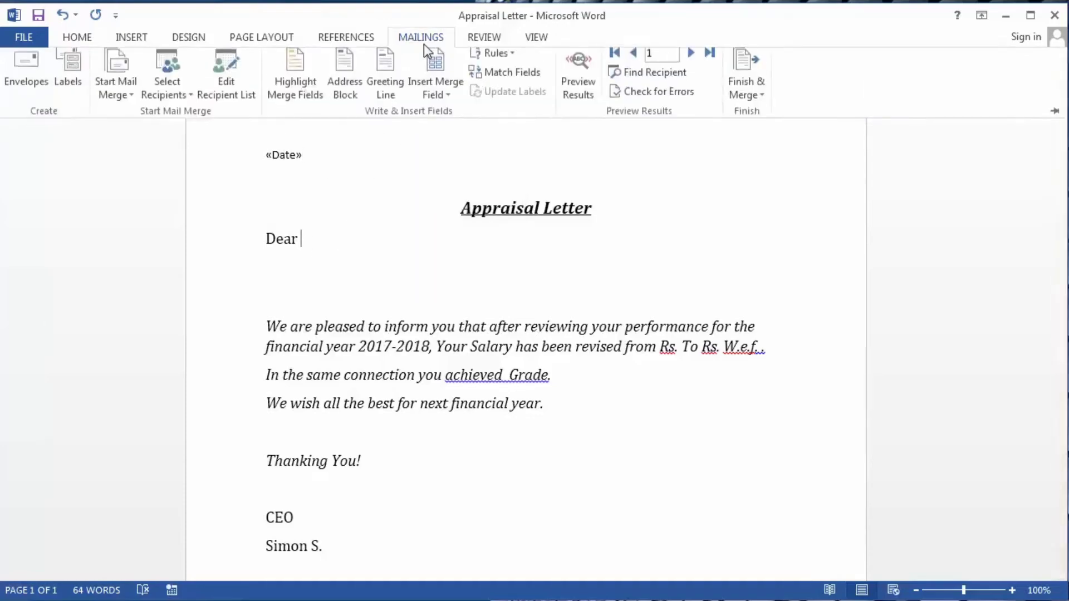
{"action": "left_click", "coordinate": [423, 44]}
{"action": "double_click", "coordinate": [423, 44]}
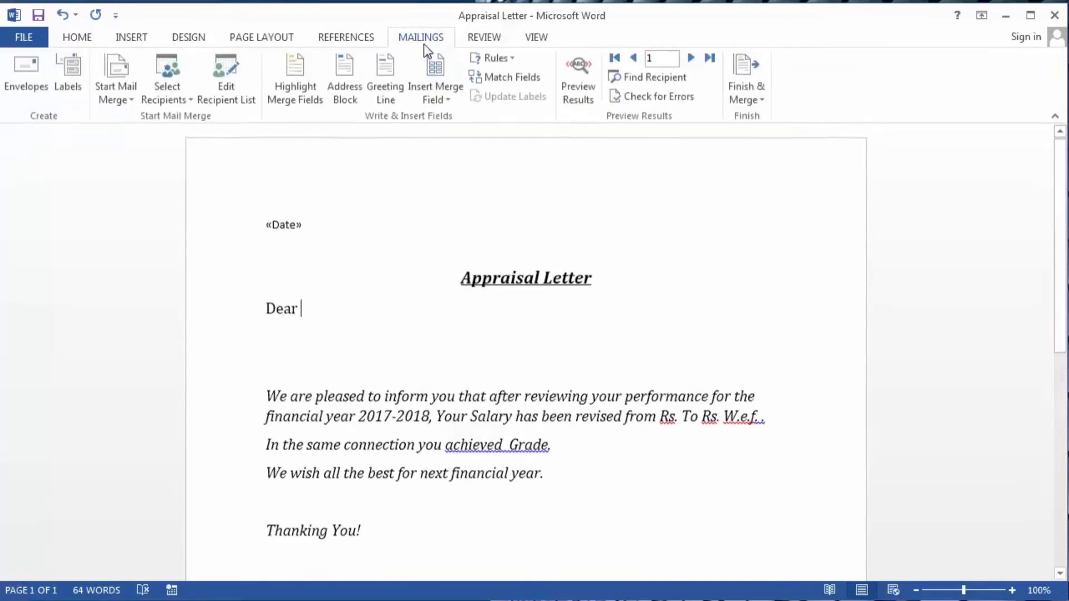
{"action": "left_click", "coordinate": [435, 107]}
{"action": "left_click", "coordinate": [484, 138]}
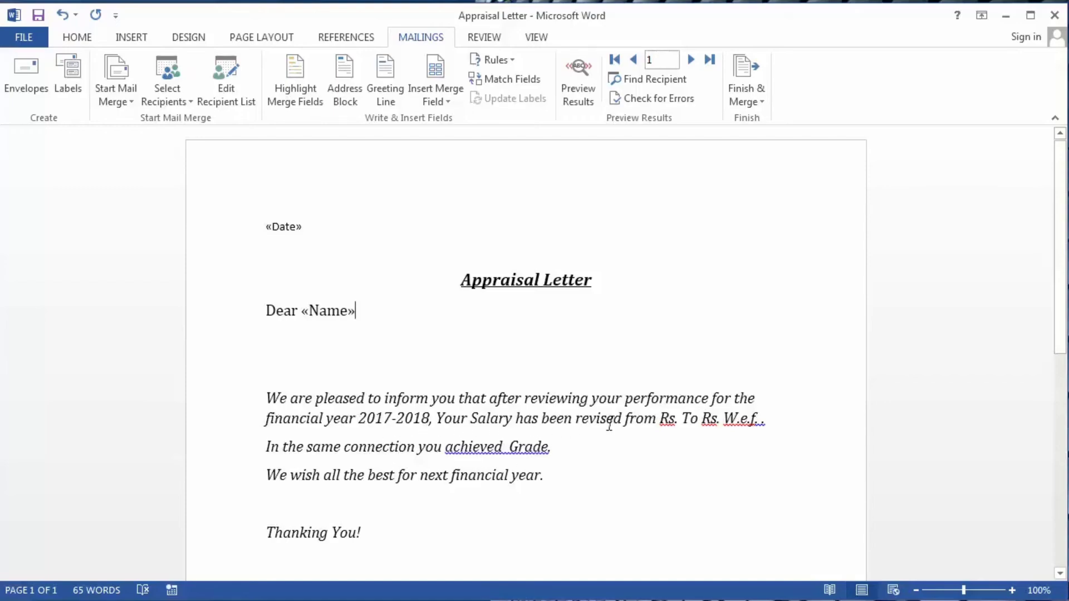
Insert the Previous_Salary merge field after the first "Rs." in the salary revision sentence
{"action": "left_click", "coordinate": [684, 419]}
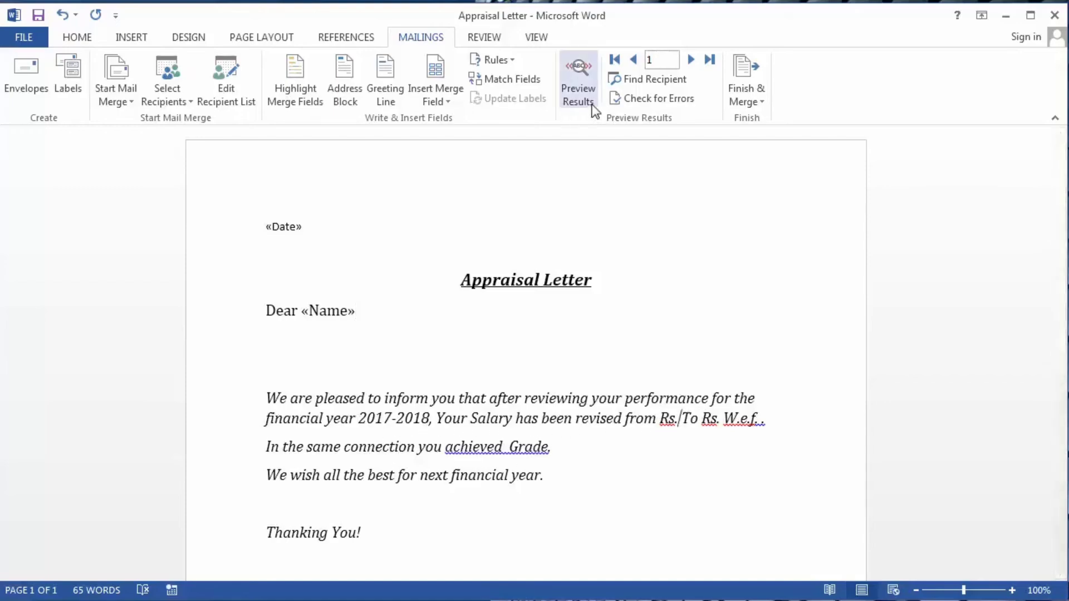
{"action": "left_click", "coordinate": [449, 103]}
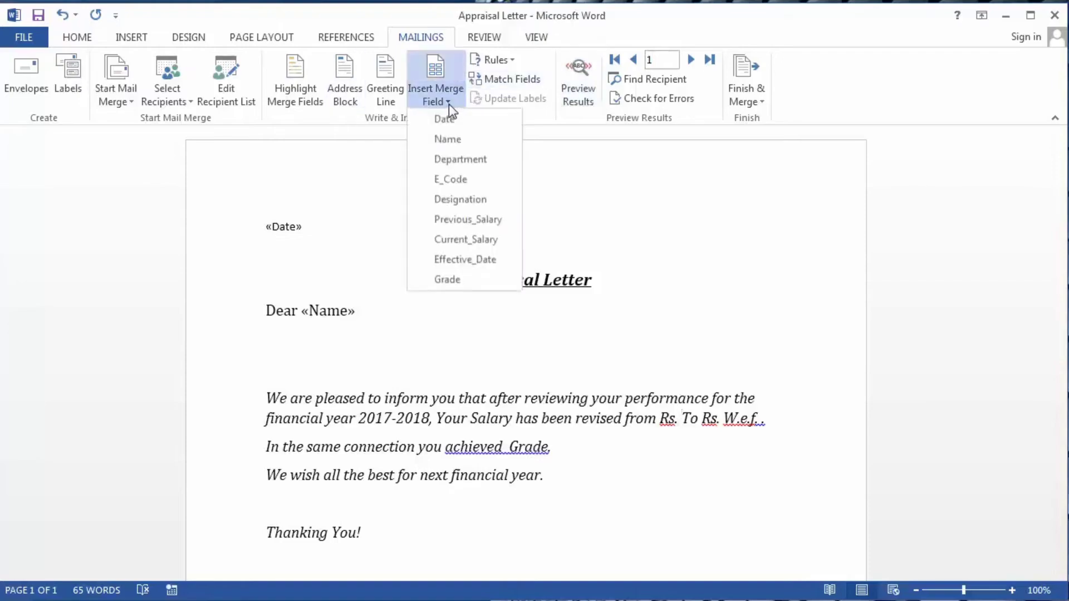
{"action": "left_click", "coordinate": [499, 222]}
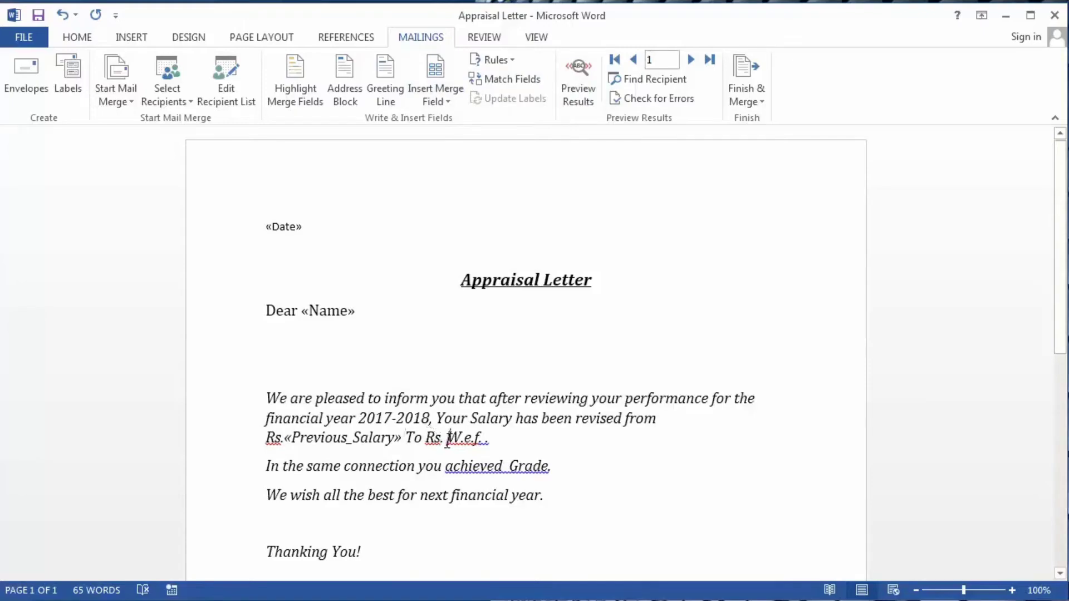
Insert the Current_Salary merge field after the second "Rs." and the Effective_Date merge field after "W.e.f." in the salary revision sentence
{"action": "left_click", "coordinate": [447, 439]}
{"action": "left_click", "coordinate": [440, 104]}
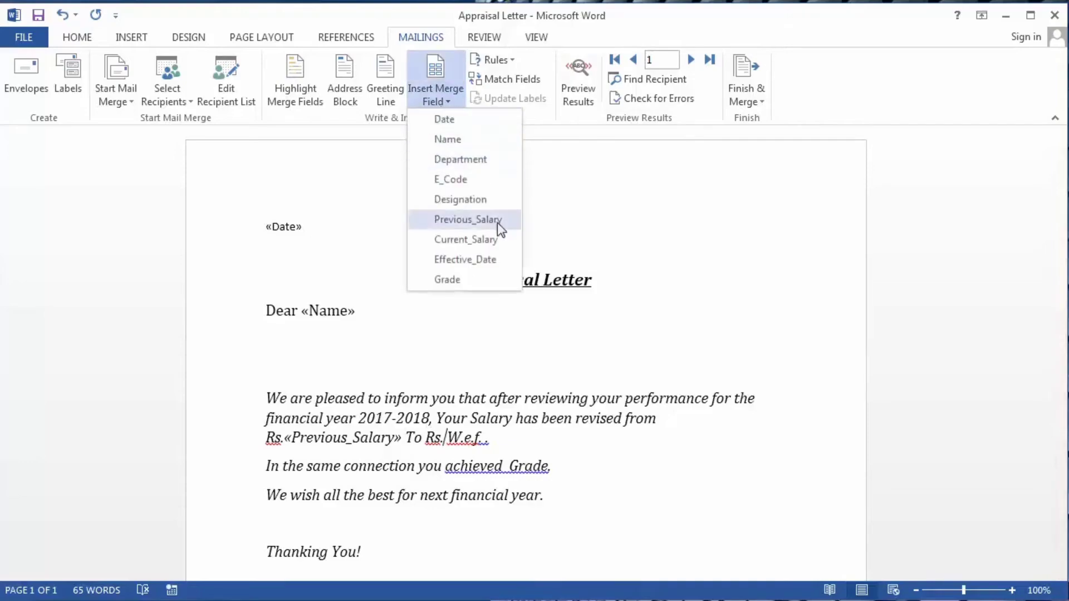
{"action": "left_click", "coordinate": [495, 244]}
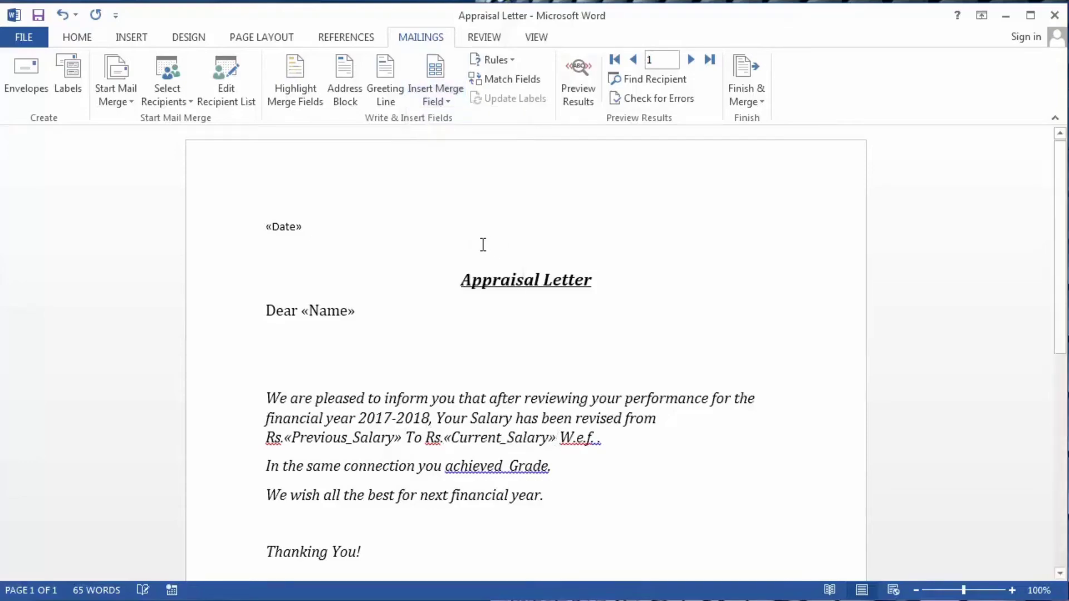
{"action": "left_click", "coordinate": [594, 440]}
{"action": "left_click", "coordinate": [440, 101]}
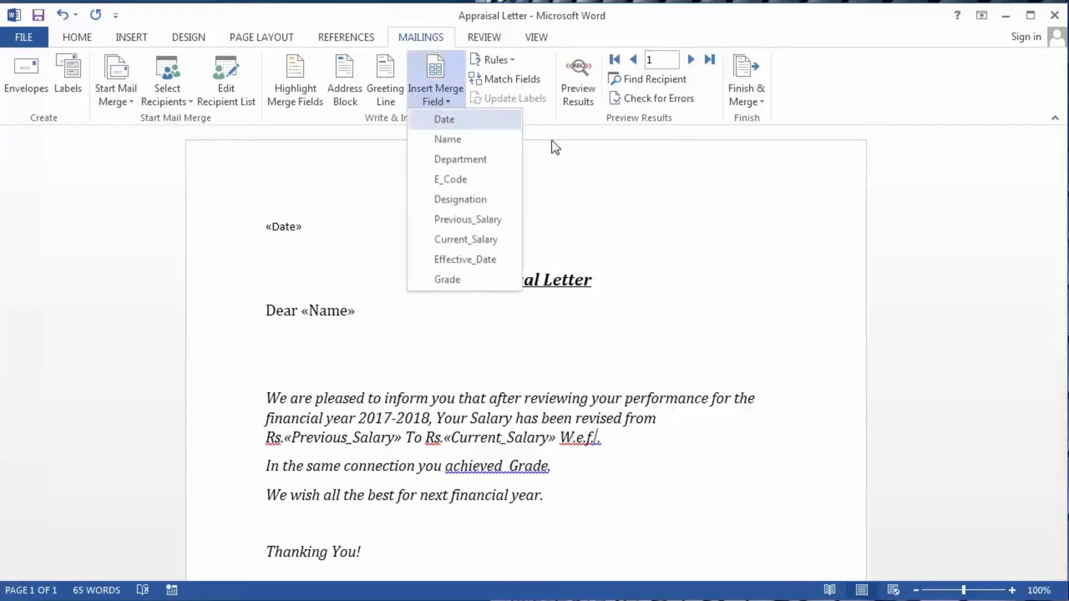
{"action": "left_click", "coordinate": [498, 266]}
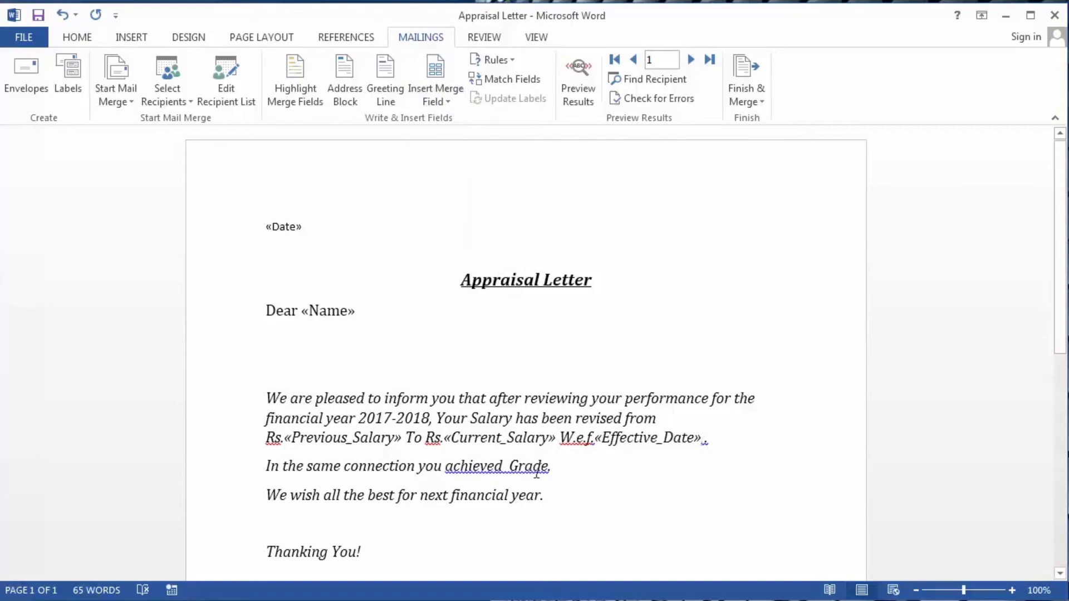
Insert the Grade merge field before the word "Grade" in the "In the same connection" sentence, separated from it by a space
{"action": "left_click", "coordinate": [510, 466]}
{"action": "left_click", "coordinate": [430, 99]}
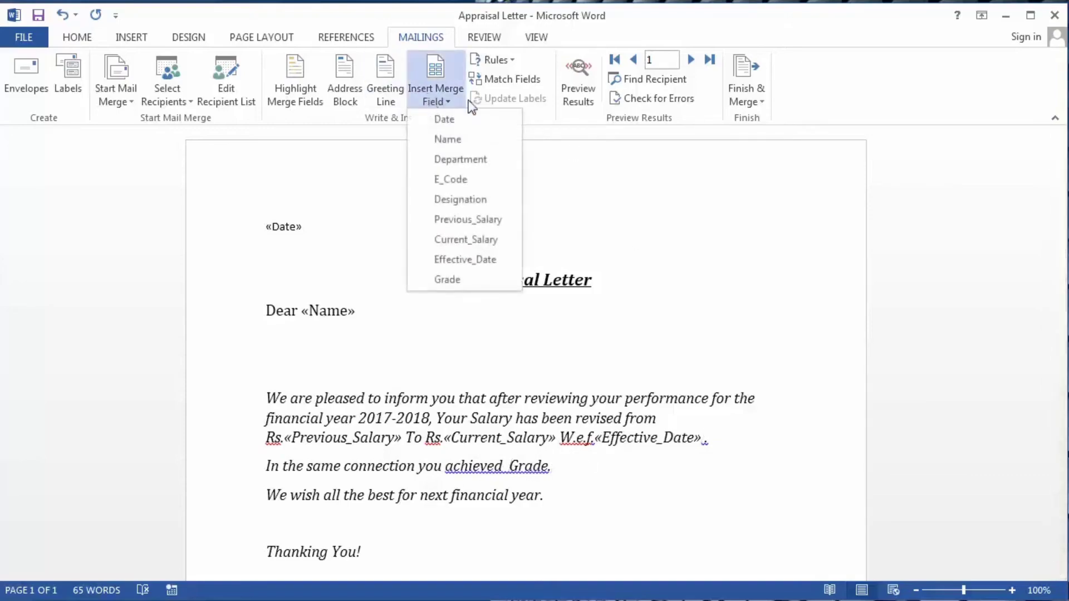
{"action": "left_click", "coordinate": [467, 280]}
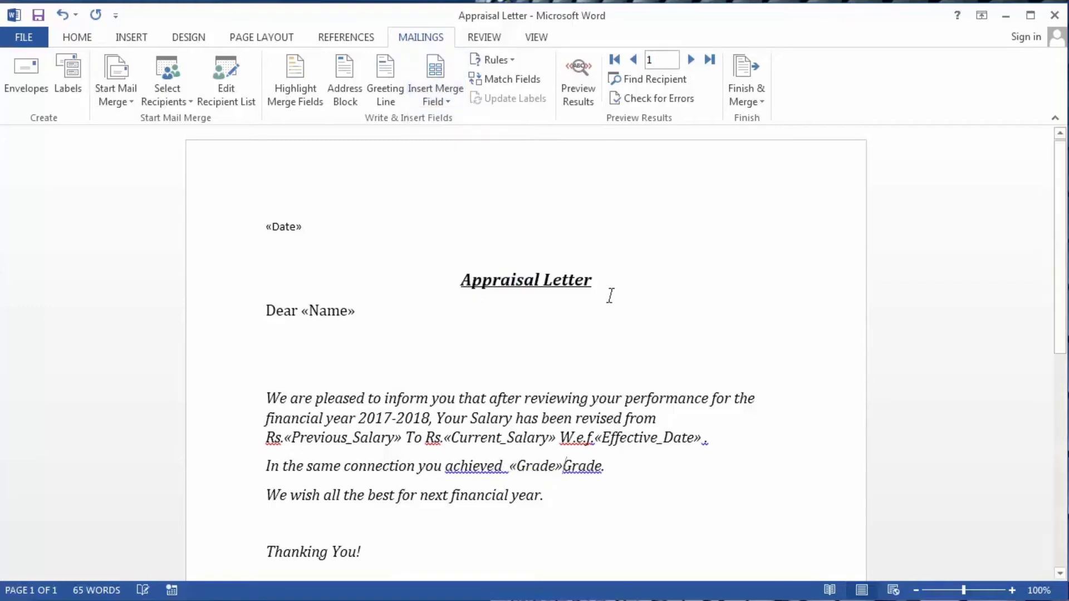
{"action": "left_click", "coordinate": [334, 228]}
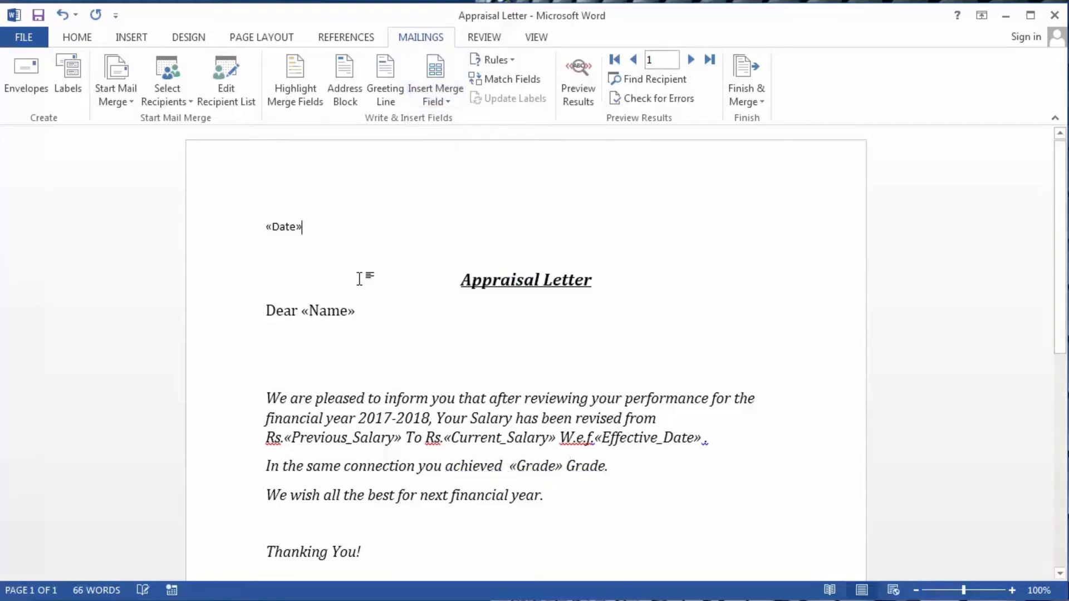
Insert the Department merge field on a new line directly below the "Dear" name line
{"action": "left_click", "coordinate": [373, 317]}
{"action": "key", "text": "Return"}
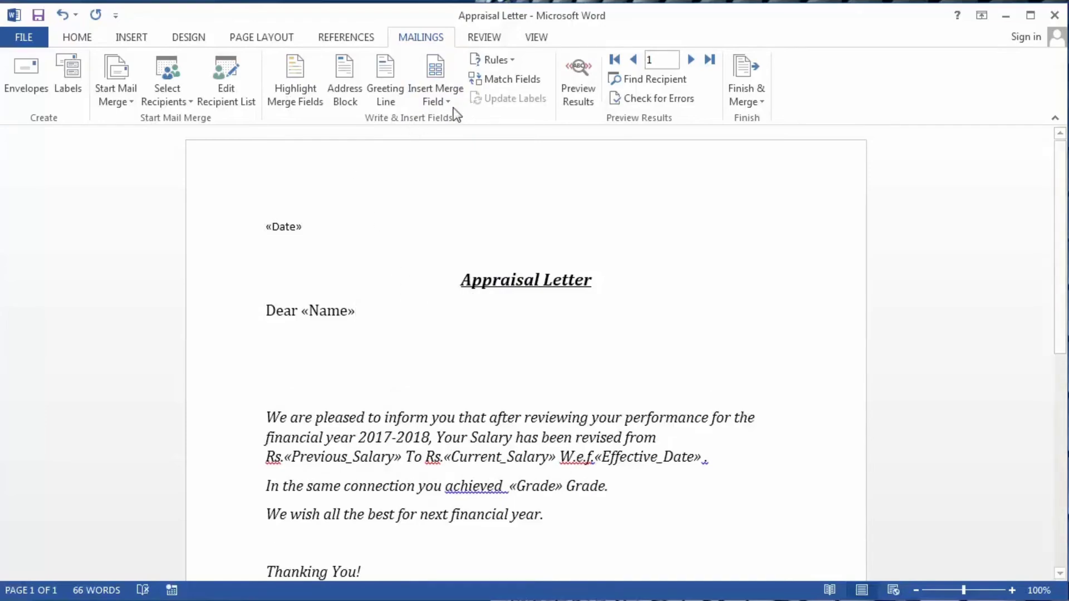
{"action": "left_click", "coordinate": [448, 102]}
{"action": "left_click", "coordinate": [477, 217]}
Insert the Designation and E_Code merge fields on separate new lines below the Department field
{"action": "key", "text": "Return"}
{"action": "left_click", "coordinate": [451, 100]}
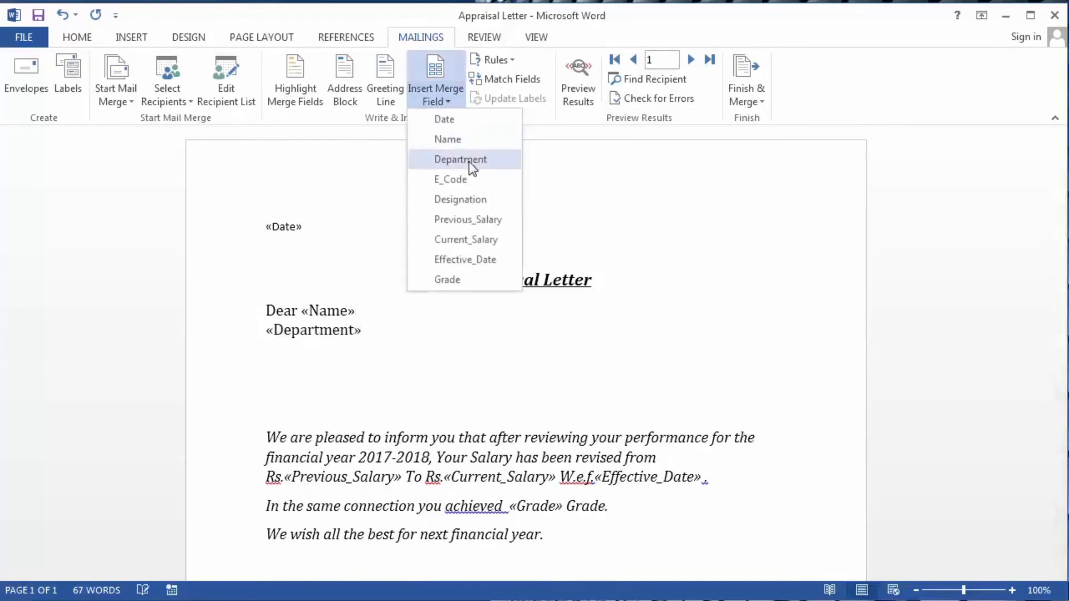
{"action": "left_click", "coordinate": [476, 204]}
{"action": "key", "text": "Return"}
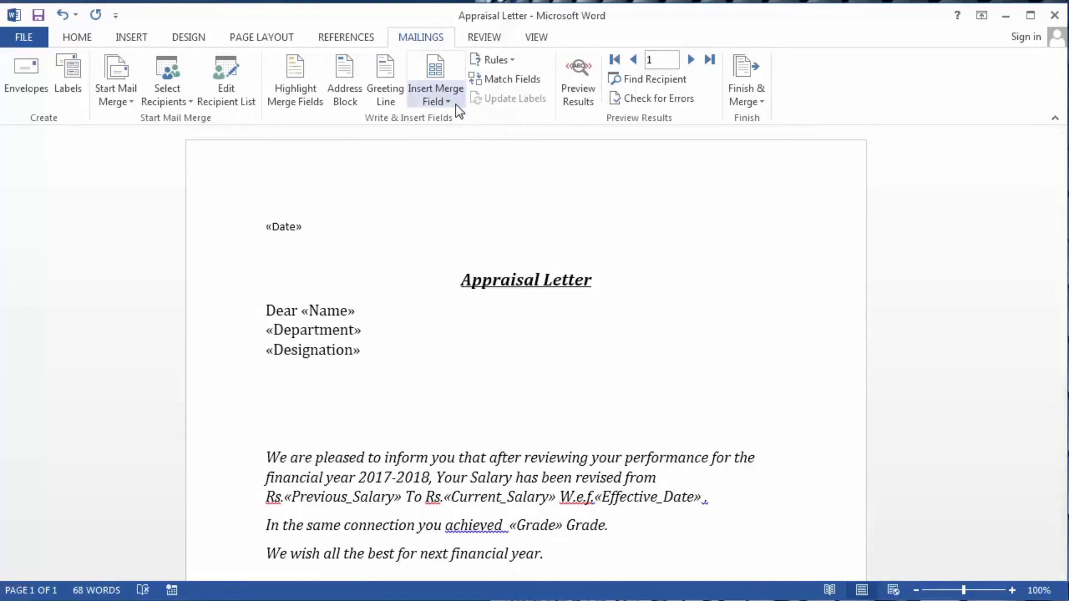
{"action": "left_click", "coordinate": [456, 105]}
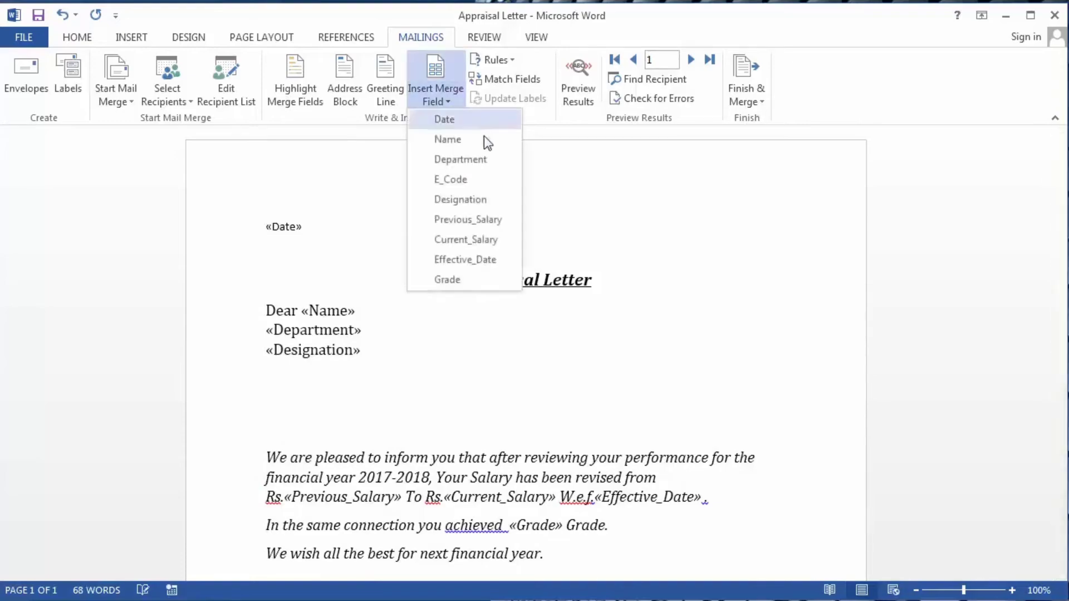
{"action": "left_click", "coordinate": [498, 184]}
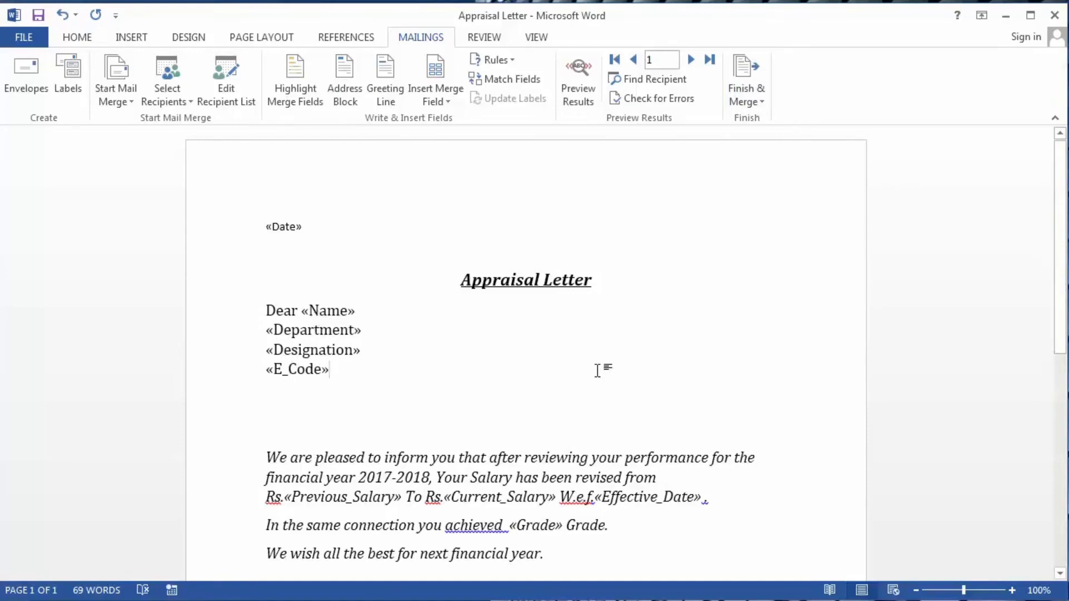
Merge all records into a new document of individual editable letters
{"action": "scroll", "coordinate": [596, 371], "scroll_direction": "down", "scroll_amount": 2}
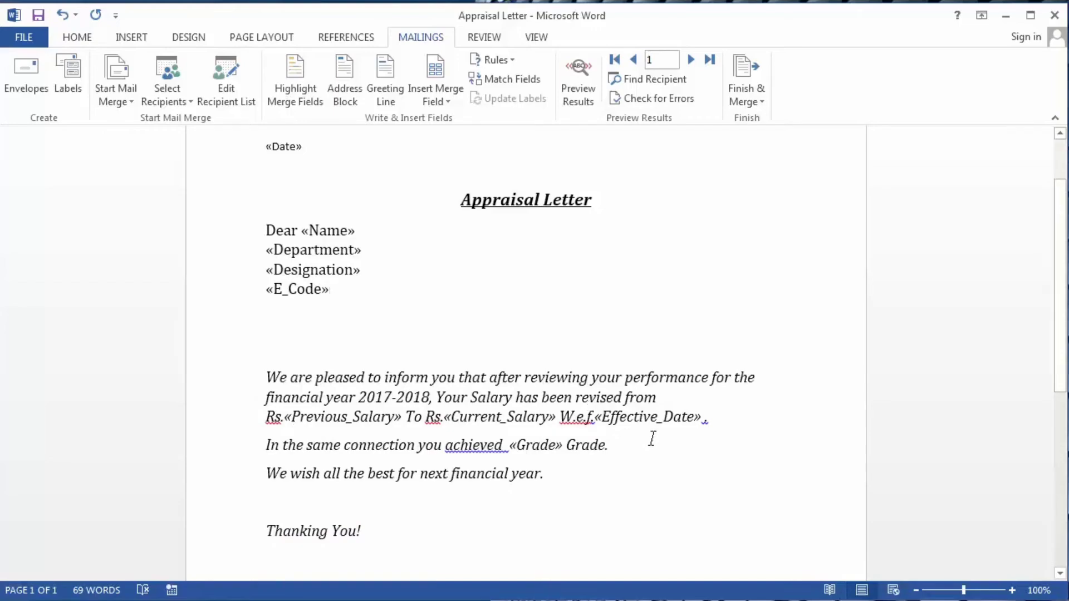
{"action": "scroll", "coordinate": [556, 387], "scroll_direction": "down", "scroll_amount": 4}
{"action": "scroll", "coordinate": [553, 386], "scroll_direction": "up", "scroll_amount": 5}
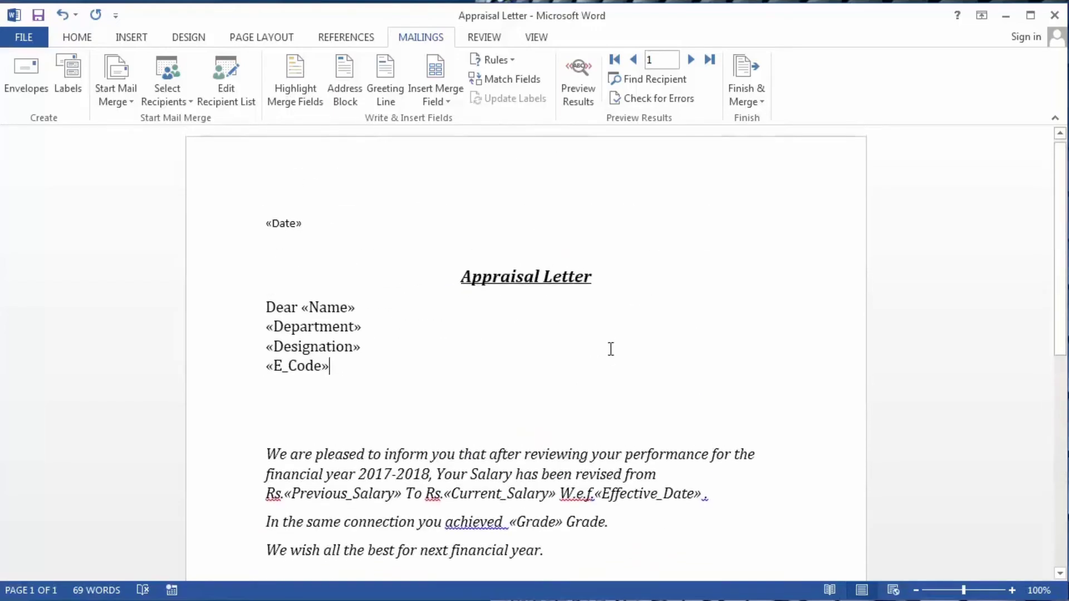
{"action": "left_click", "coordinate": [736, 80]}
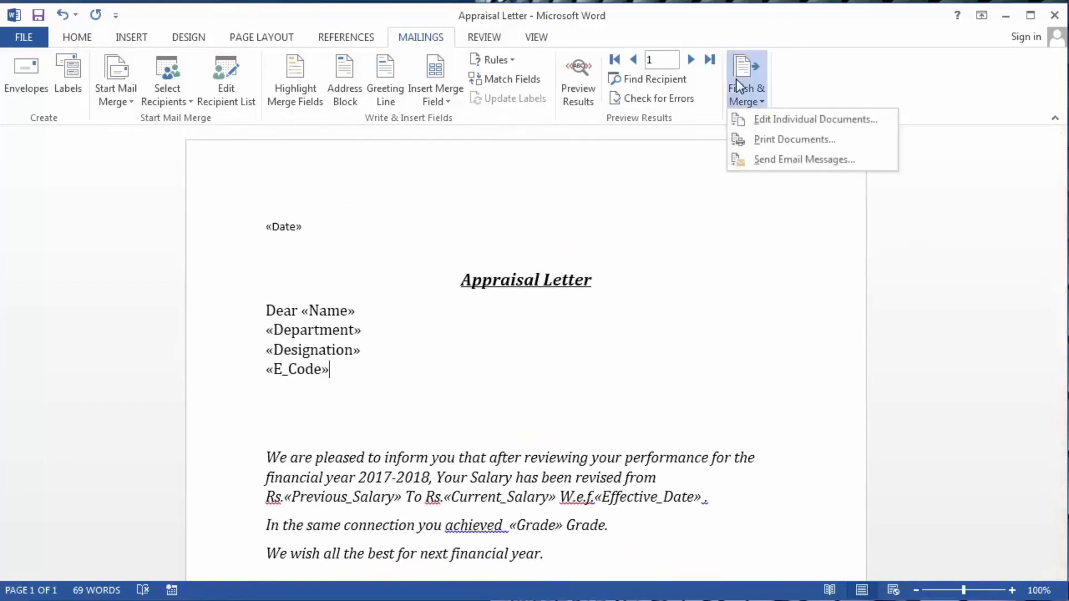
{"action": "left_click", "coordinate": [770, 118]}
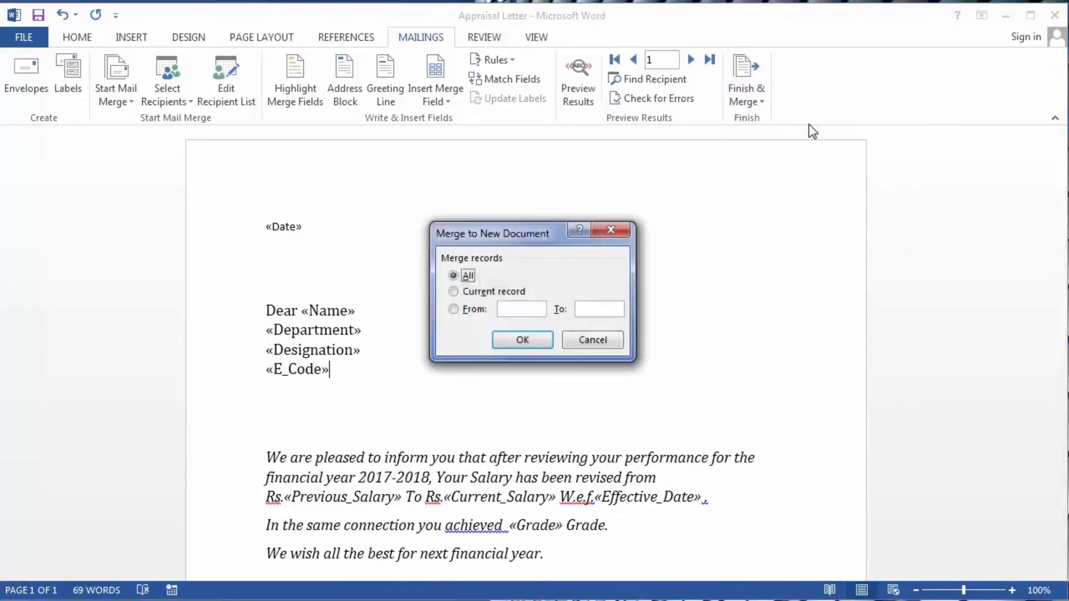
{"action": "left_click_drag", "start_coordinate": [482, 231], "coordinate": [480, 209]}
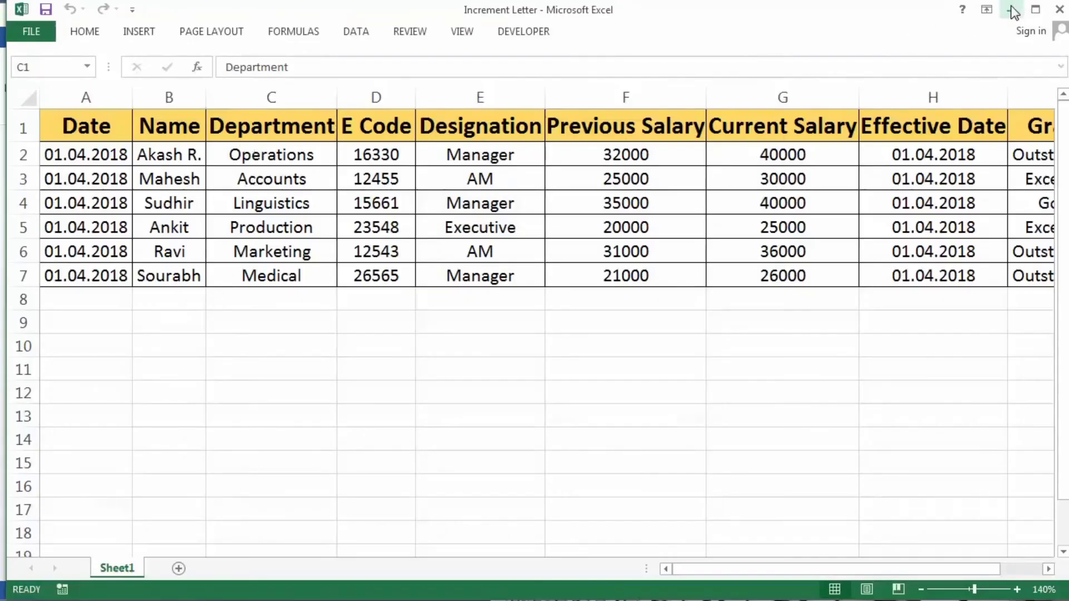
{"action": "left_click", "coordinate": [1012, 10]}
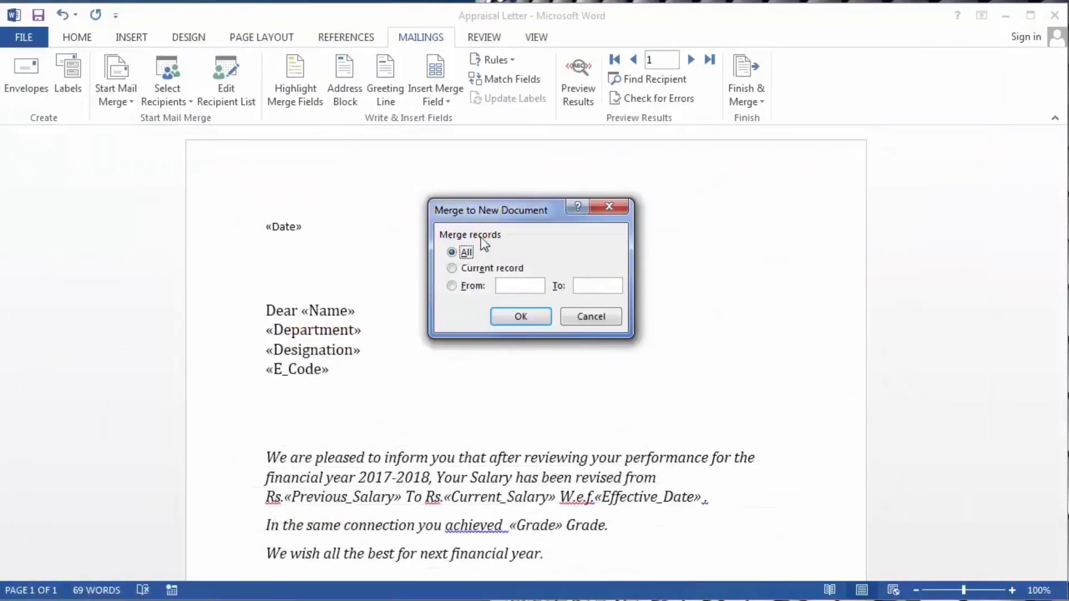
{"action": "left_click", "coordinate": [522, 315]}
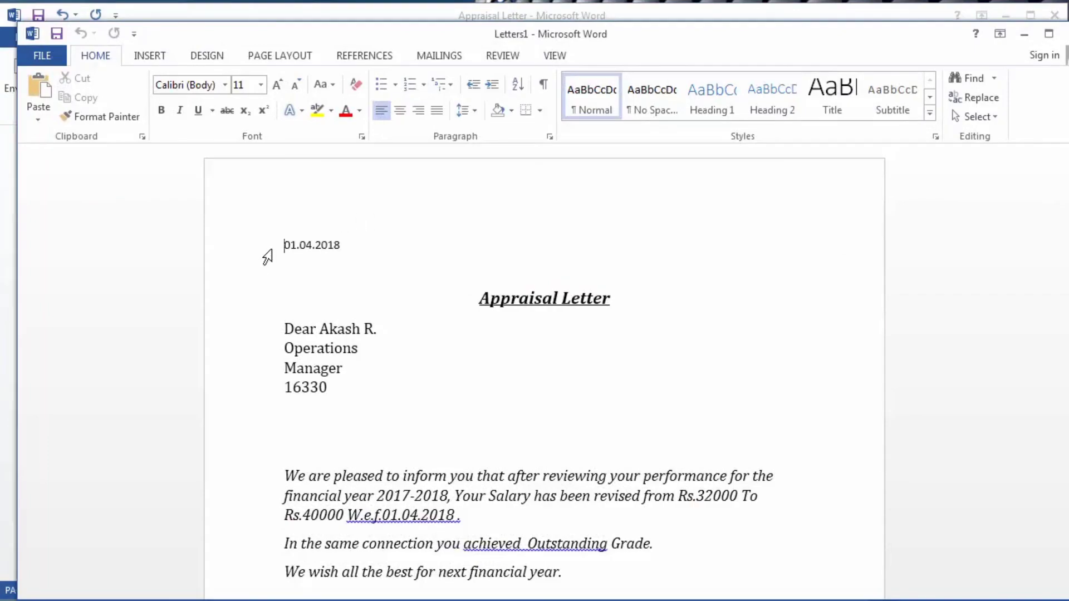
Review the dates, employee details, salaries and grades in the merged letters through the last page, and minimise both document windows
{"action": "scroll", "coordinate": [267, 255], "scroll_direction": "down", "scroll_amount": 1}
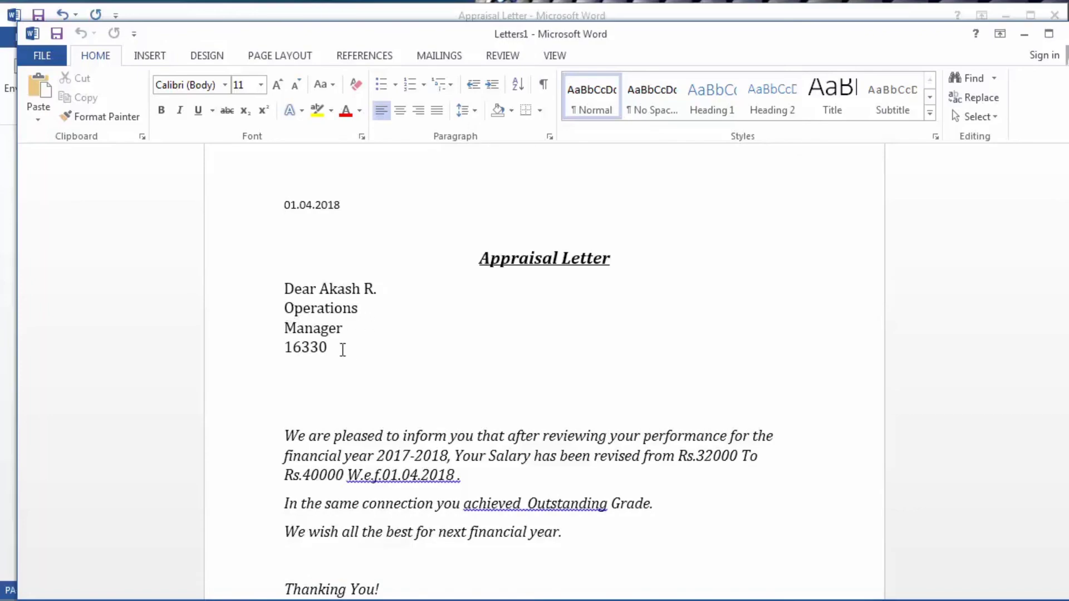
{"action": "scroll", "coordinate": [628, 355], "scroll_direction": "down", "scroll_amount": 2}
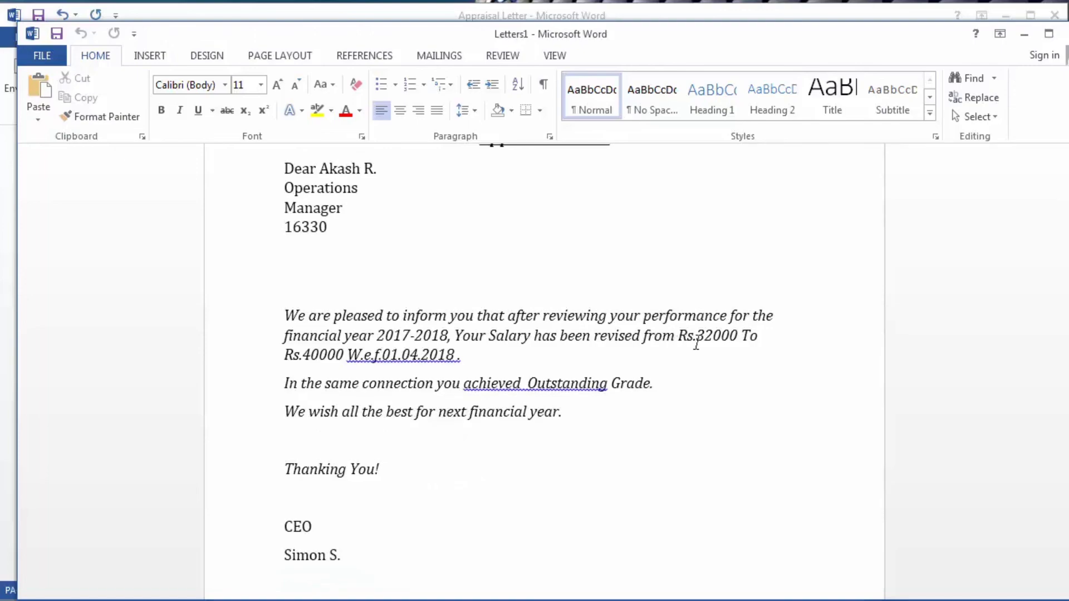
{"action": "scroll", "coordinate": [612, 375], "scroll_direction": "down", "scroll_amount": 1}
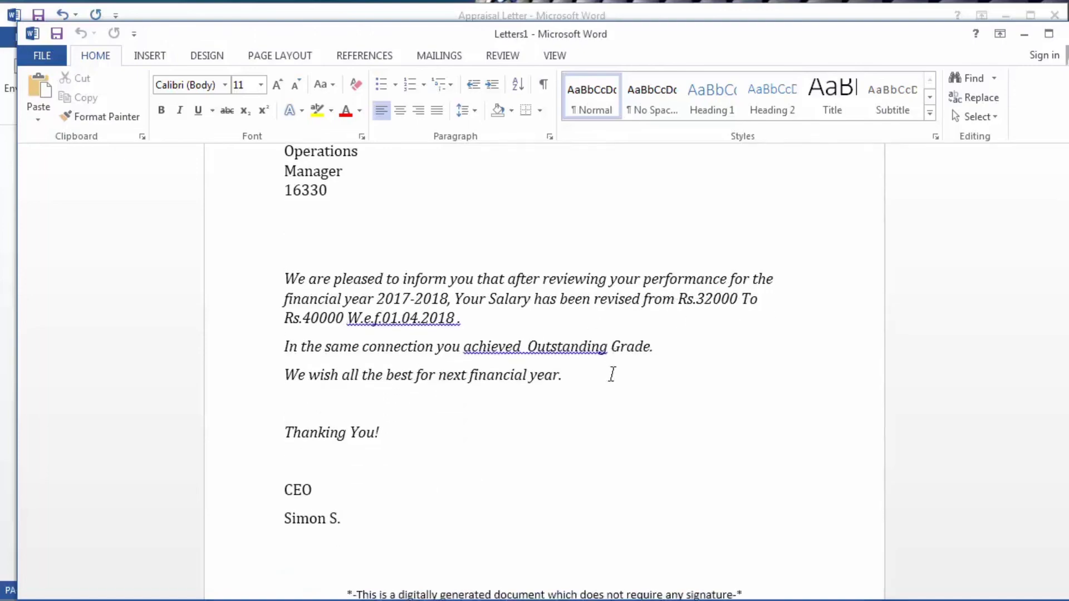
{"action": "scroll", "coordinate": [617, 342], "scroll_direction": "down", "scroll_amount": 10}
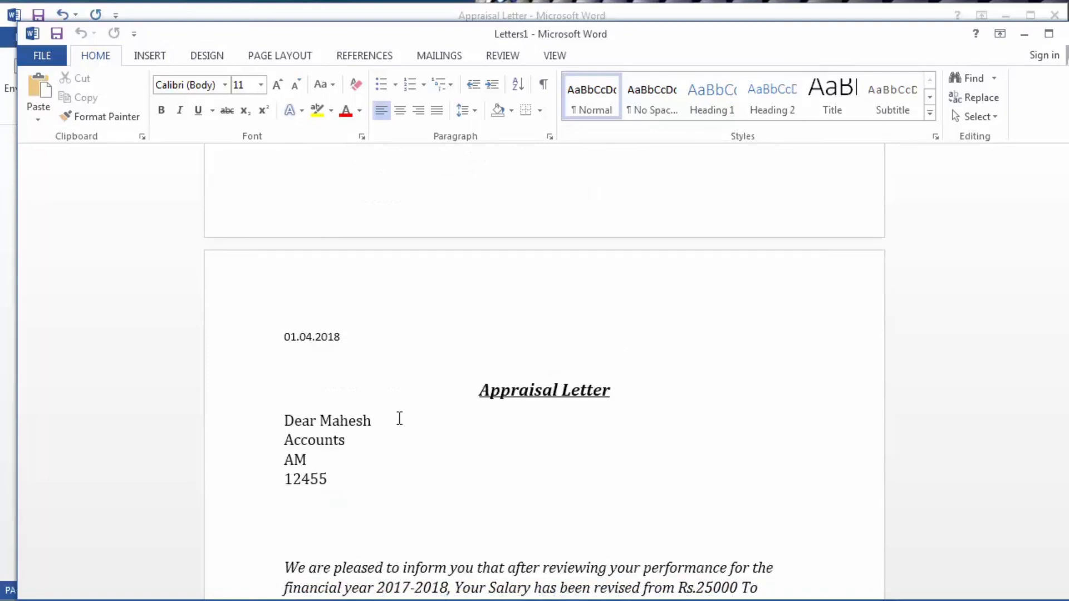
{"action": "scroll", "coordinate": [399, 418], "scroll_direction": "down", "scroll_amount": 12}
{"action": "scroll", "coordinate": [399, 418], "scroll_direction": "down", "scroll_amount": 20}
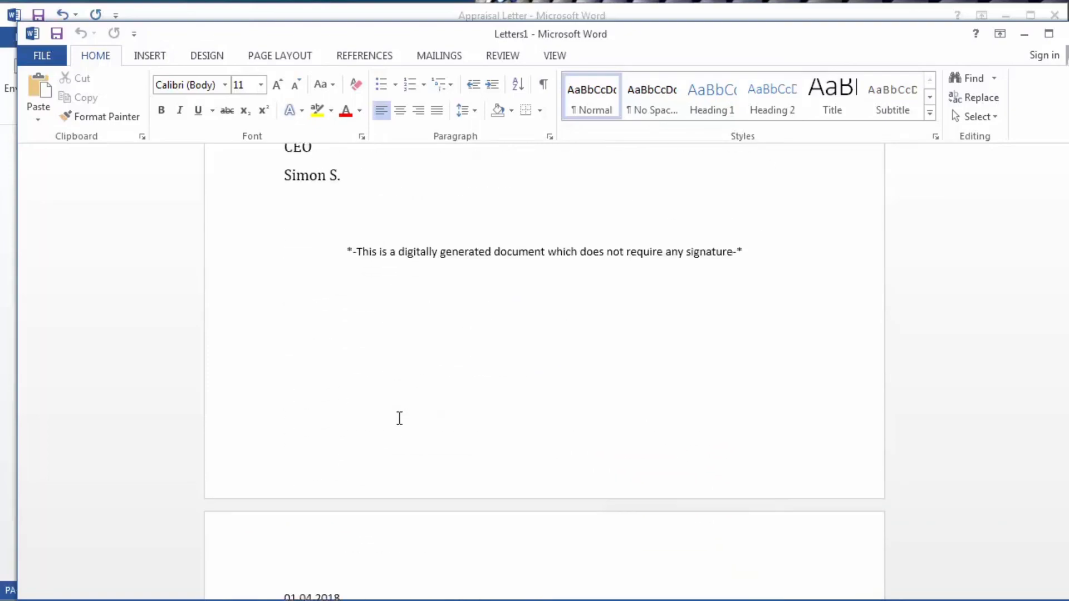
{"action": "scroll", "coordinate": [415, 423], "scroll_direction": "down", "scroll_amount": 20}
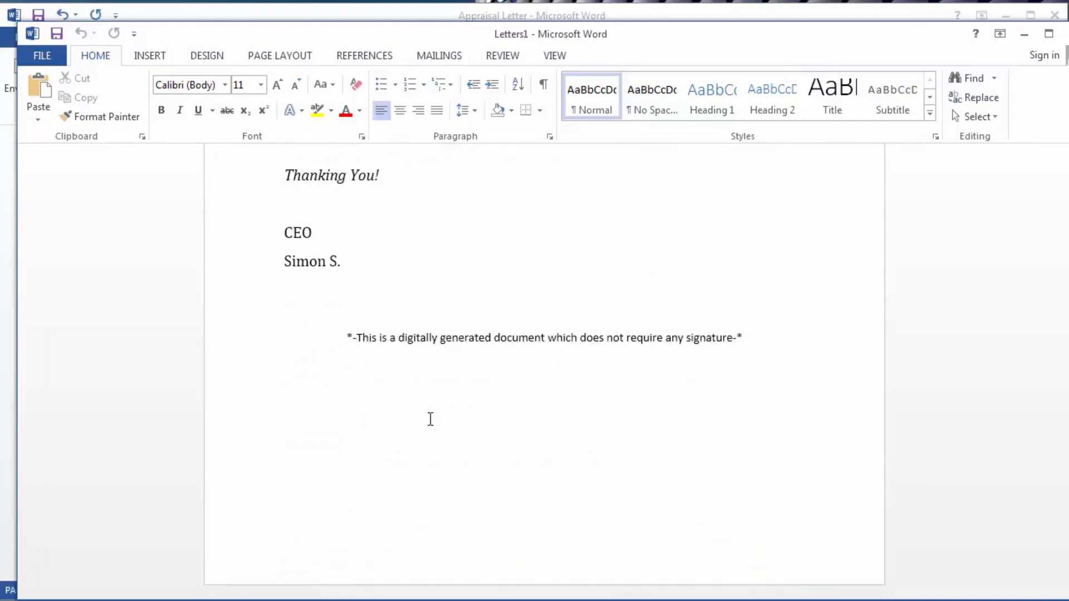
{"action": "left_click", "coordinate": [1024, 34]}
{"action": "left_click", "coordinate": [1005, 16]}
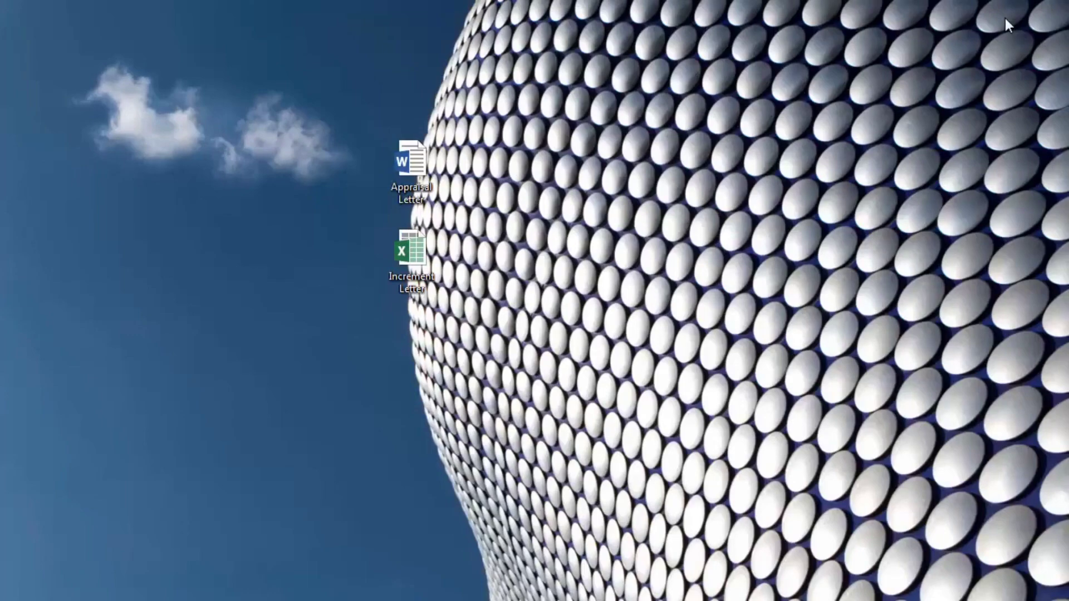